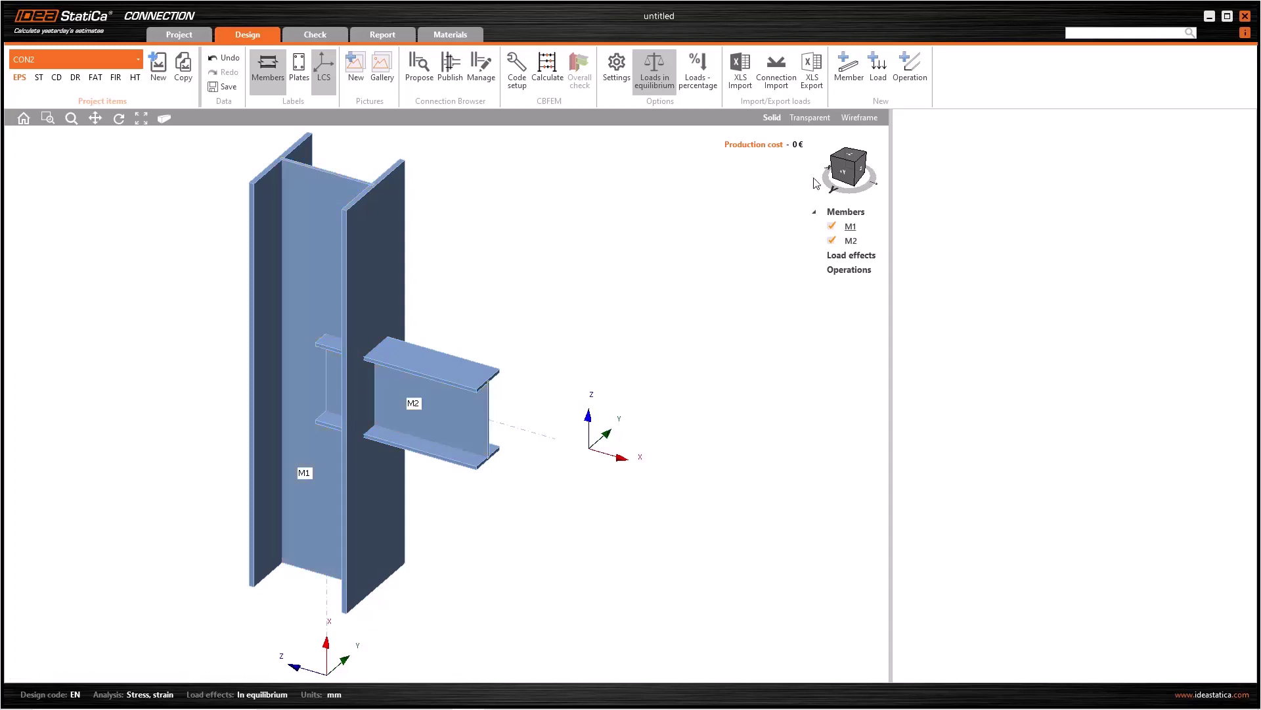
Add end plate EP1 bolting beam M2 to column M1 with M12 4.6 bolts.
click(913, 69)
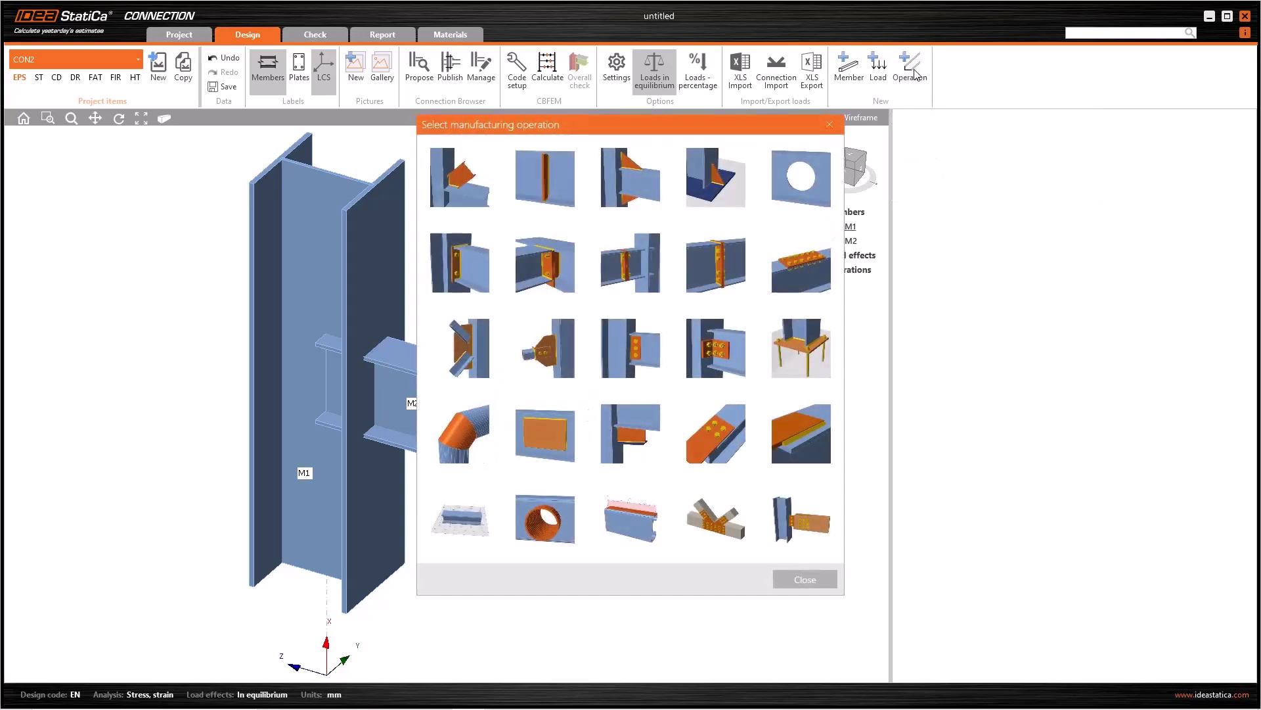
click(463, 271)
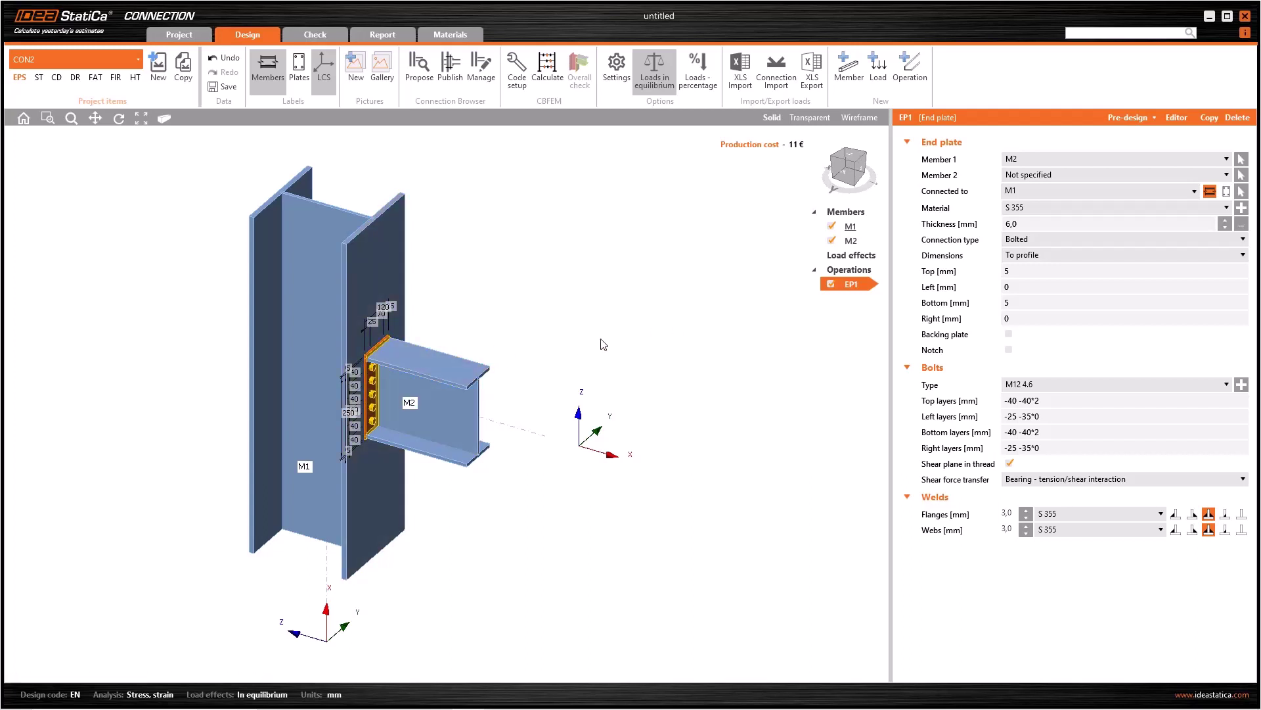
From the -X view, set the end plate's top, left, bottom and right extensions to 40 mm each.
click(862, 172)
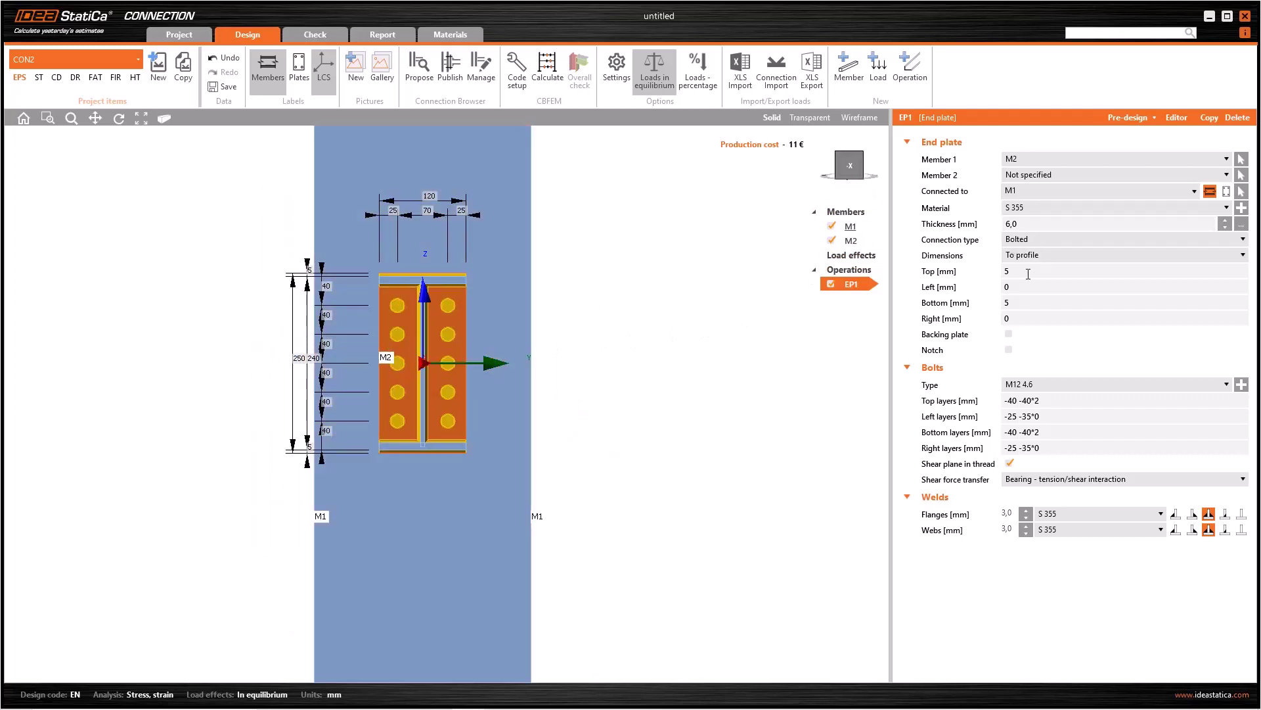
click(1024, 271)
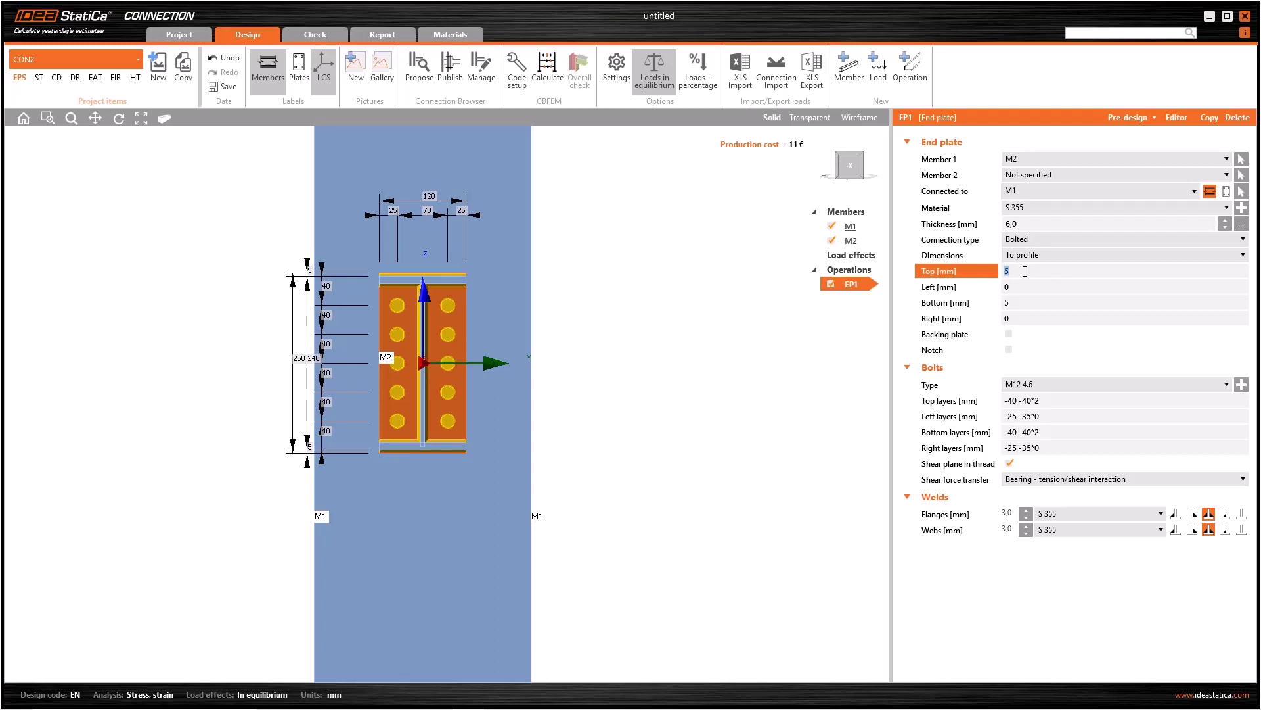
text(40)
key(Tab)
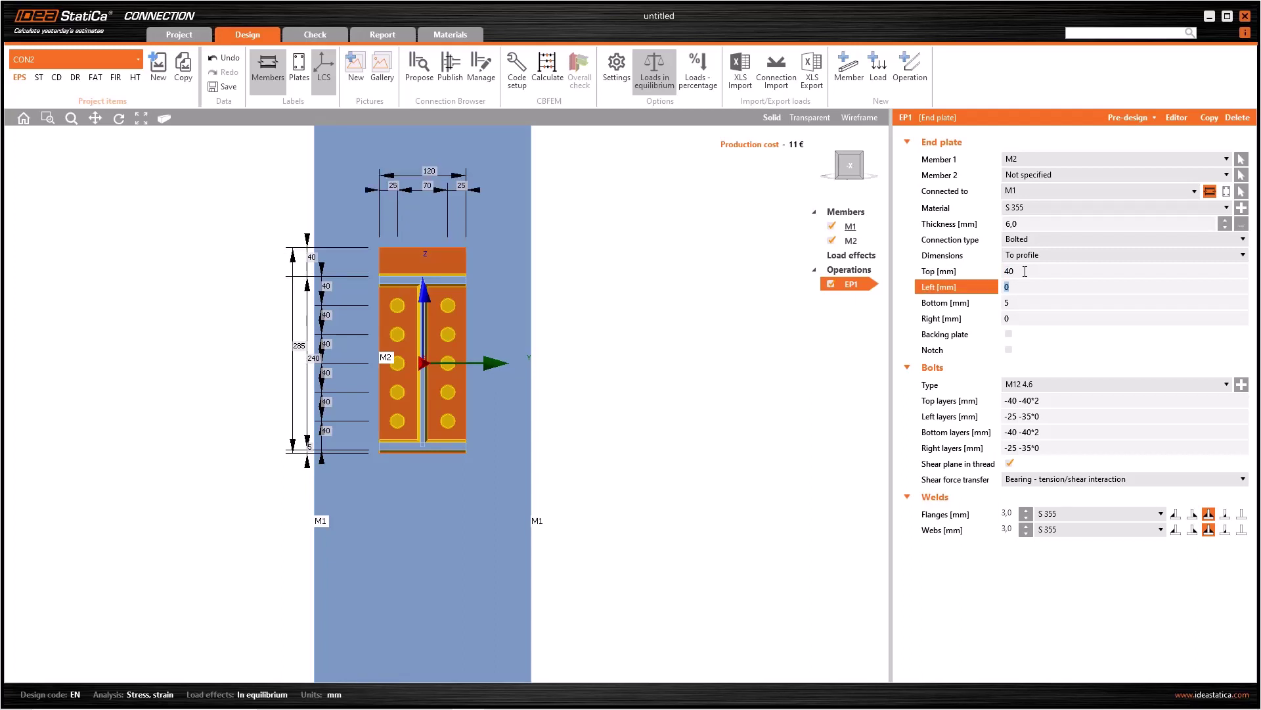
text(40)
key(Tab)
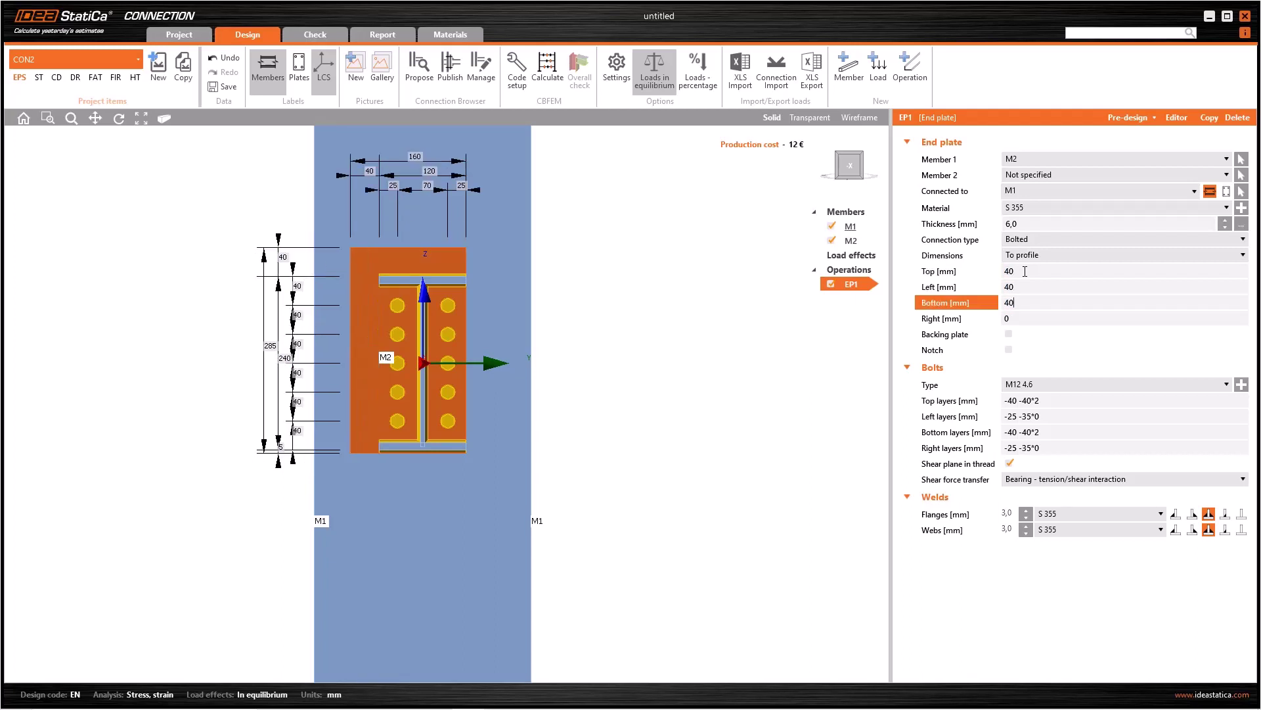
key(Tab)
text(40)
key(Tab)
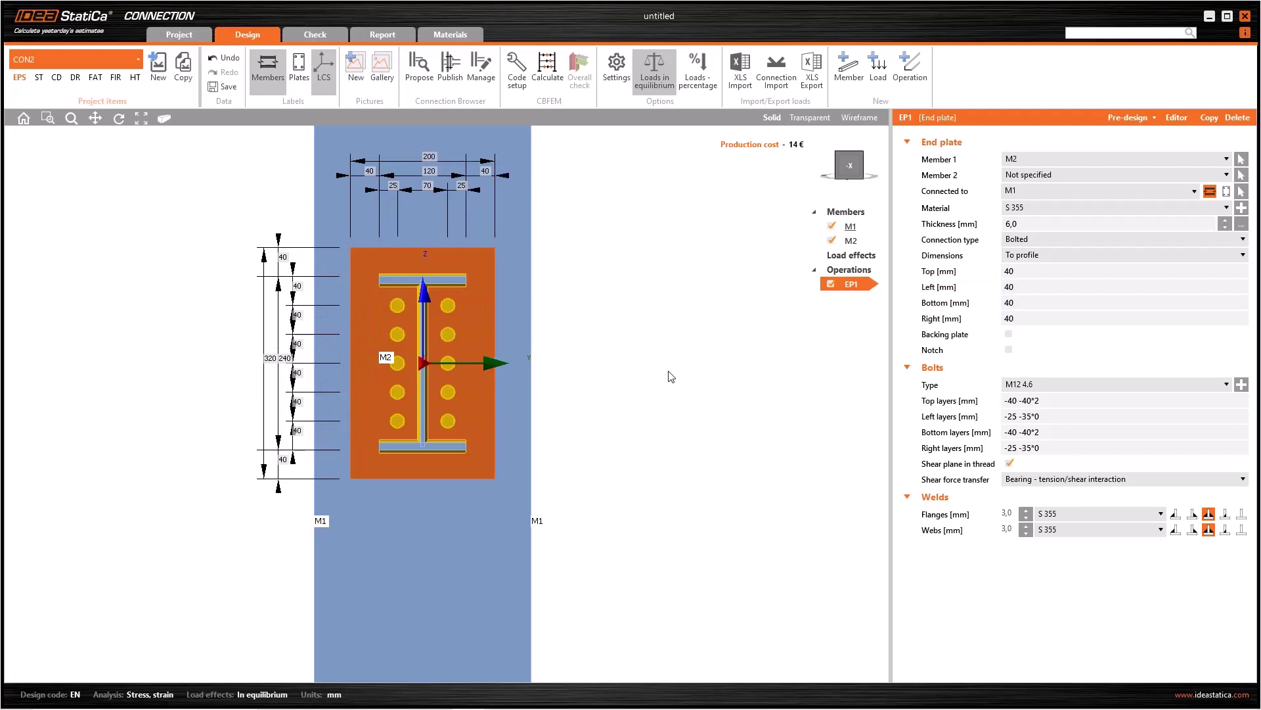
Switch end plate EP1 to Welded and then back to Bolted.
click(839, 160)
click(1123, 239)
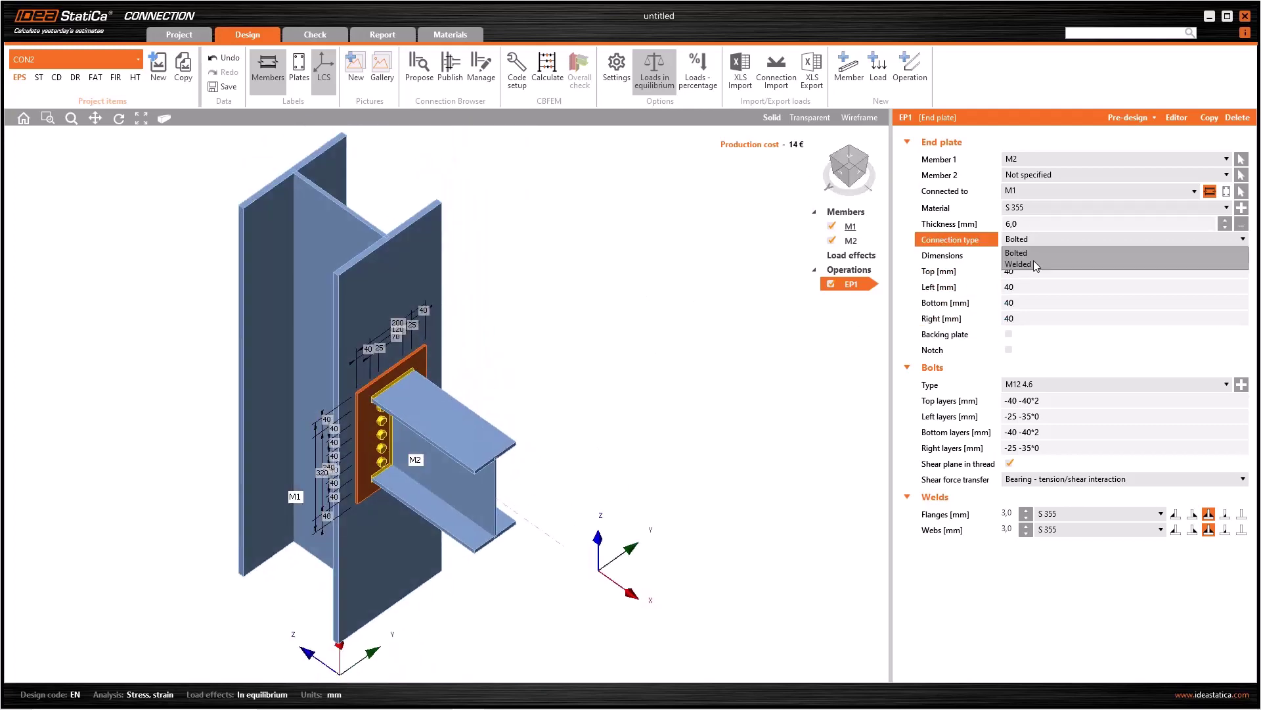
click(1015, 263)
click(1117, 239)
click(1015, 251)
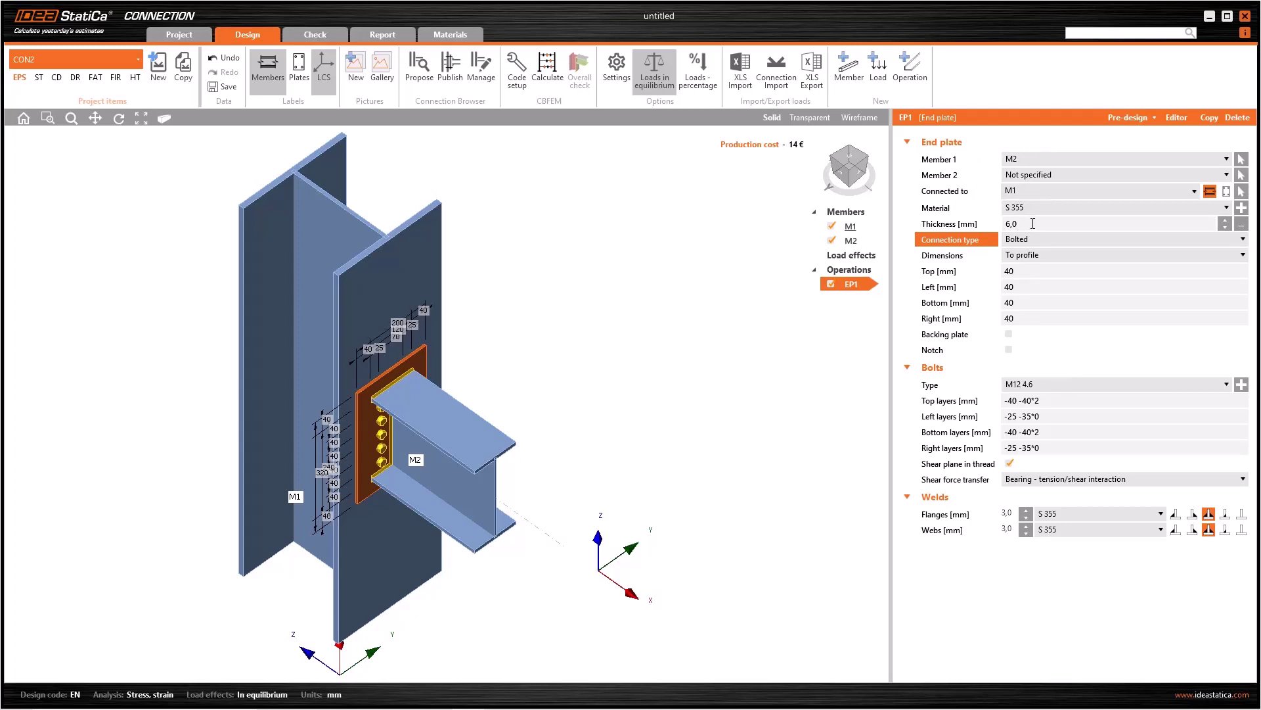
Keep M12 4.6 as the bolt type and begin editing the right bolt layers.
click(1079, 382)
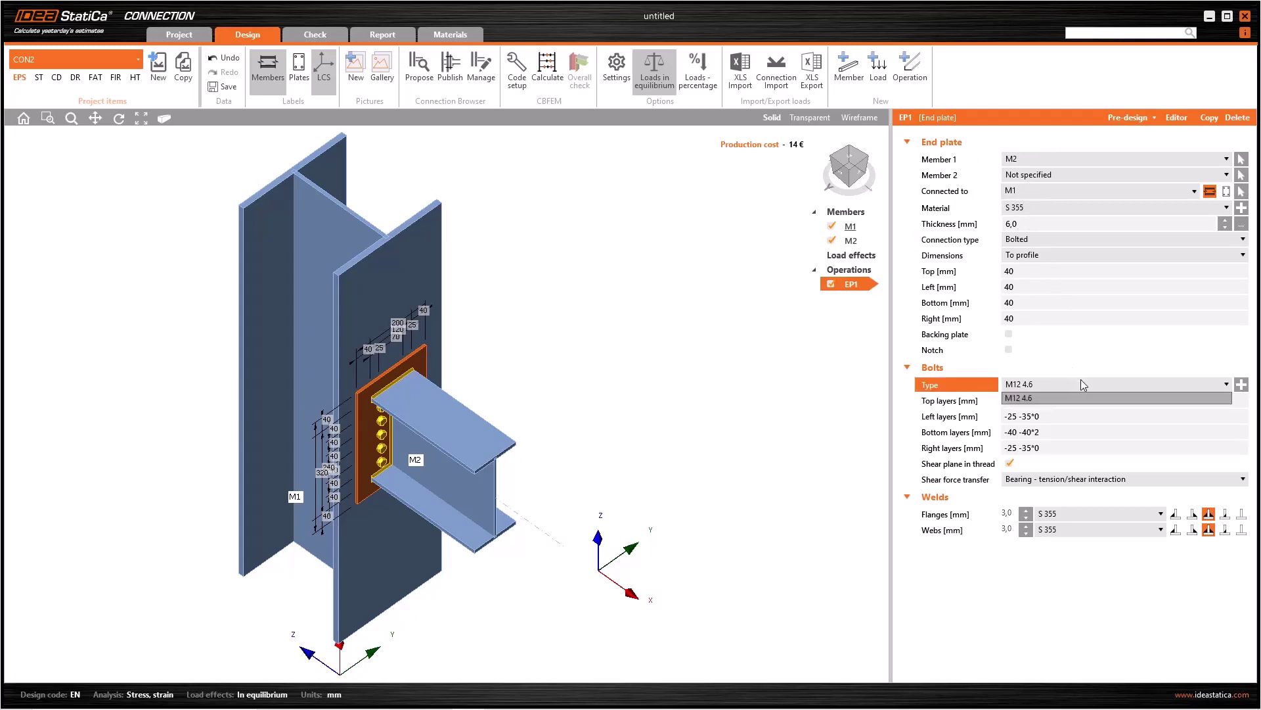
click(1083, 381)
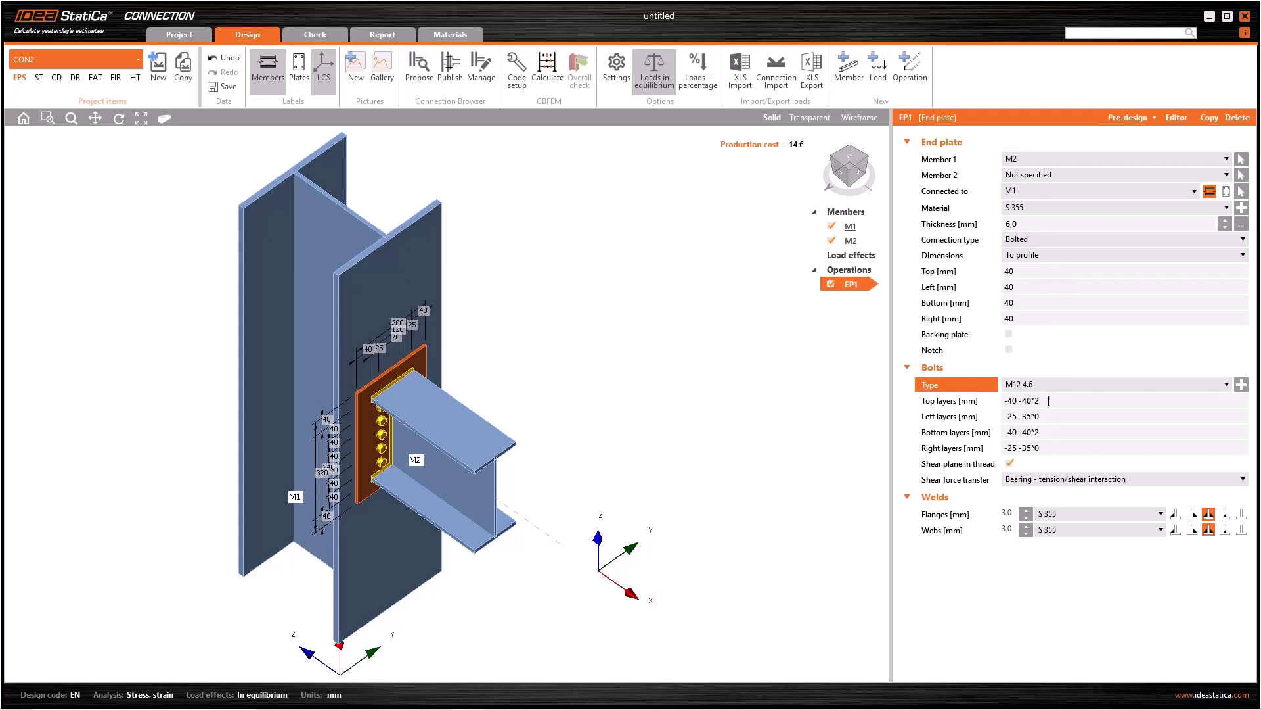
click(1053, 447)
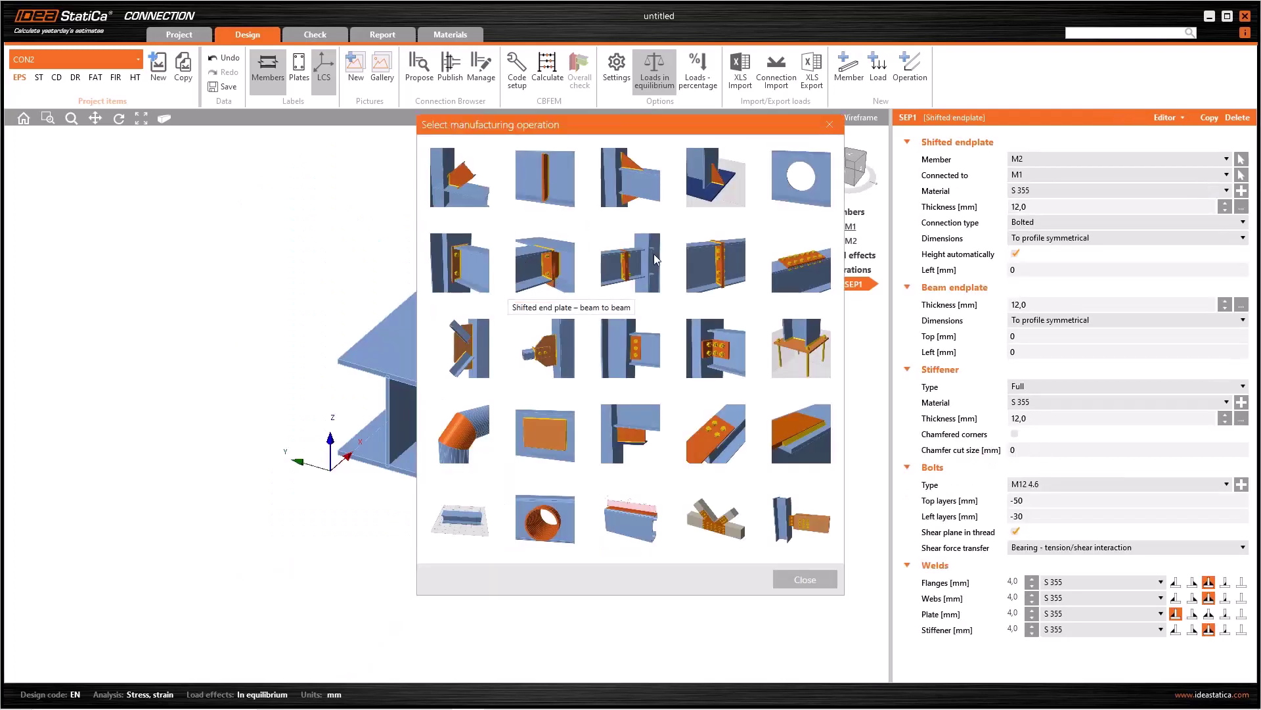
Close the operation catalogue and zoom and pan around shifted end plate SEP1.
click(829, 125)
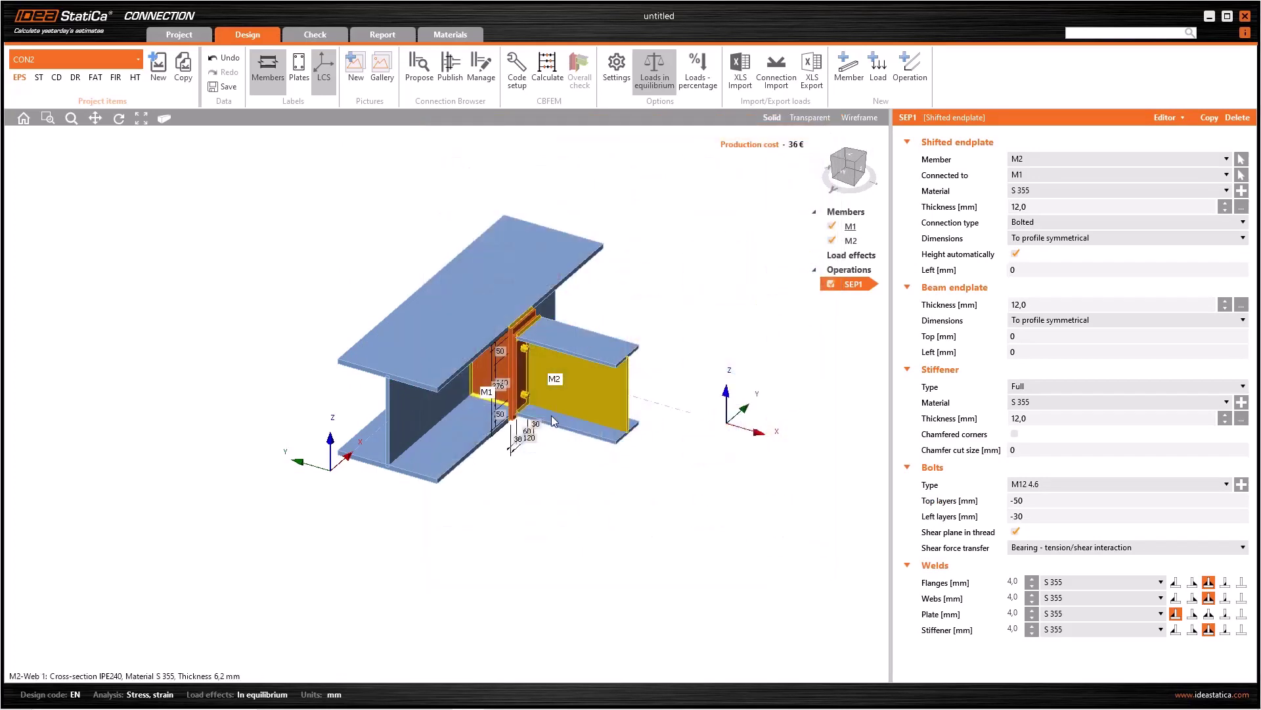
scroll(460, 394, up, 2)
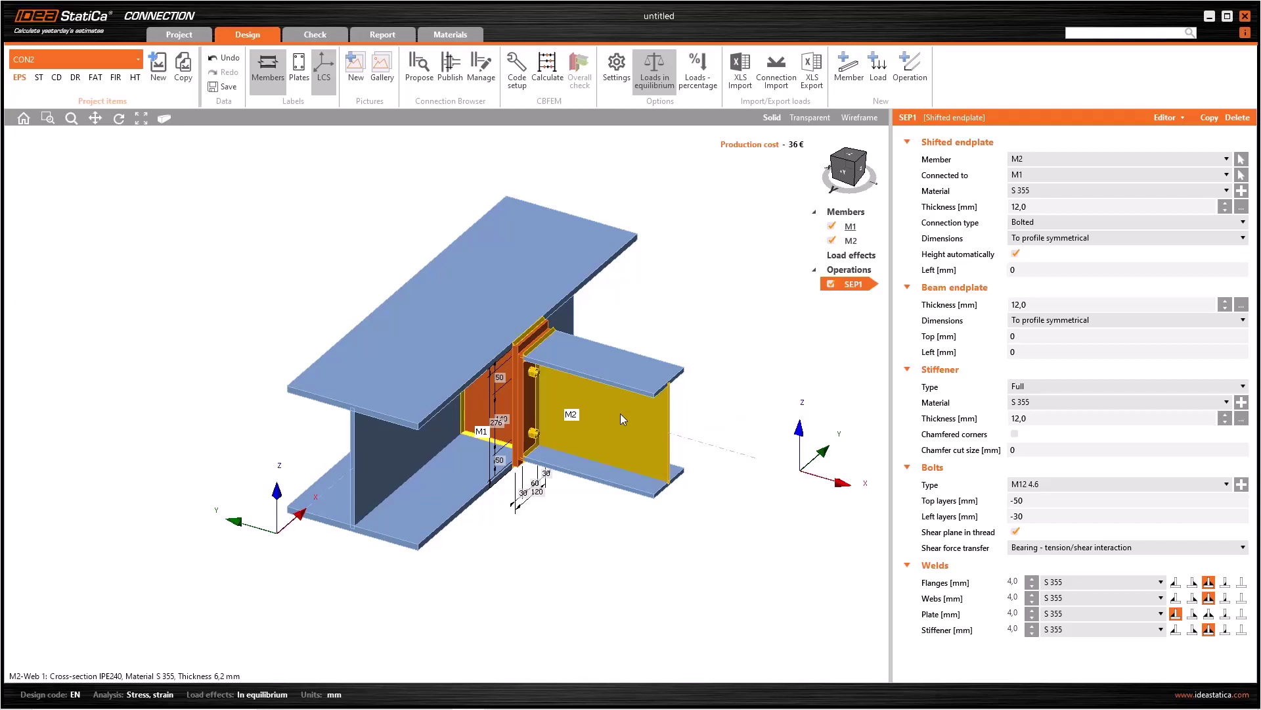
scroll(585, 532, down, 2)
middle_drag(583, 535, 565, 545)
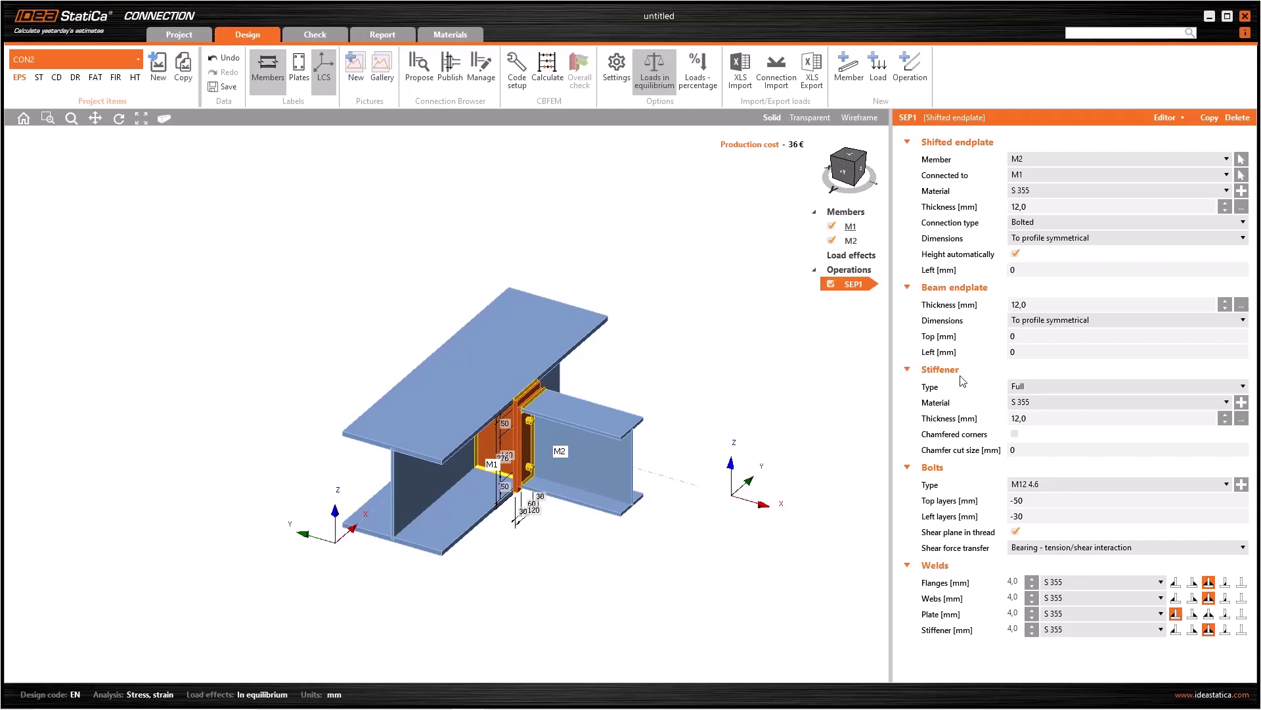
Turn the model to a straight front view and zoom out.
click(847, 175)
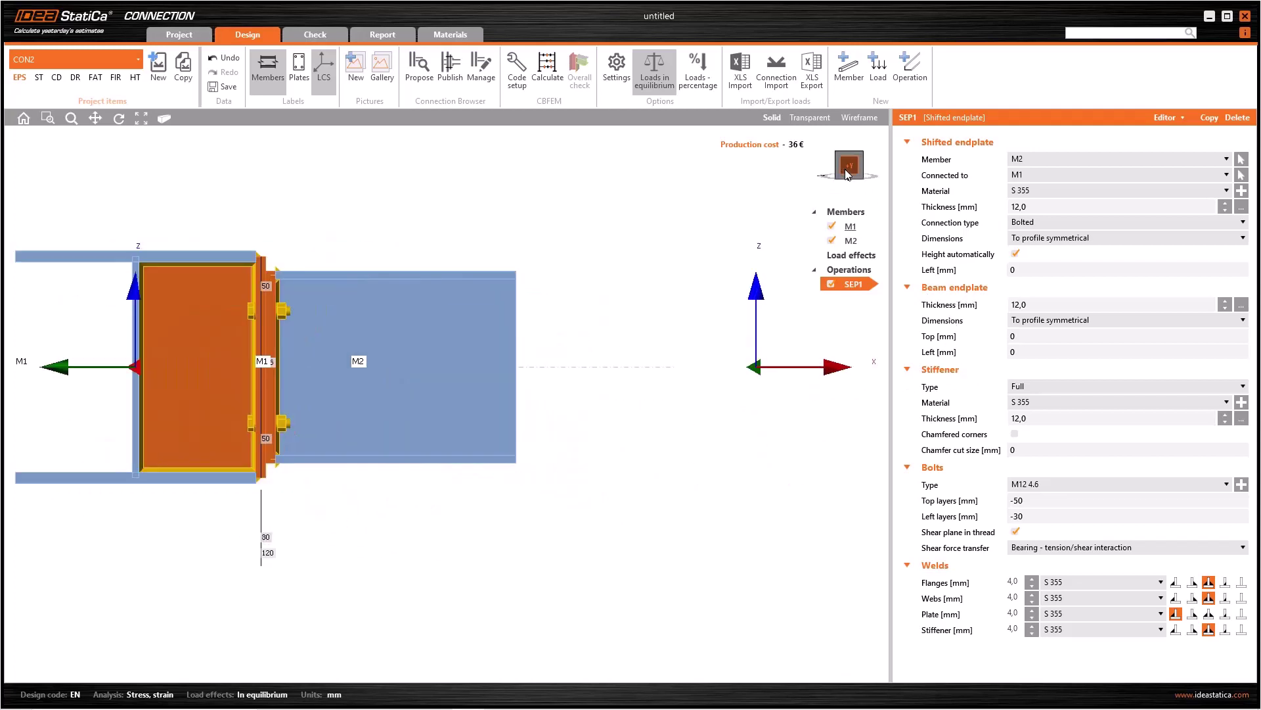
scroll(754, 355, down, 3)
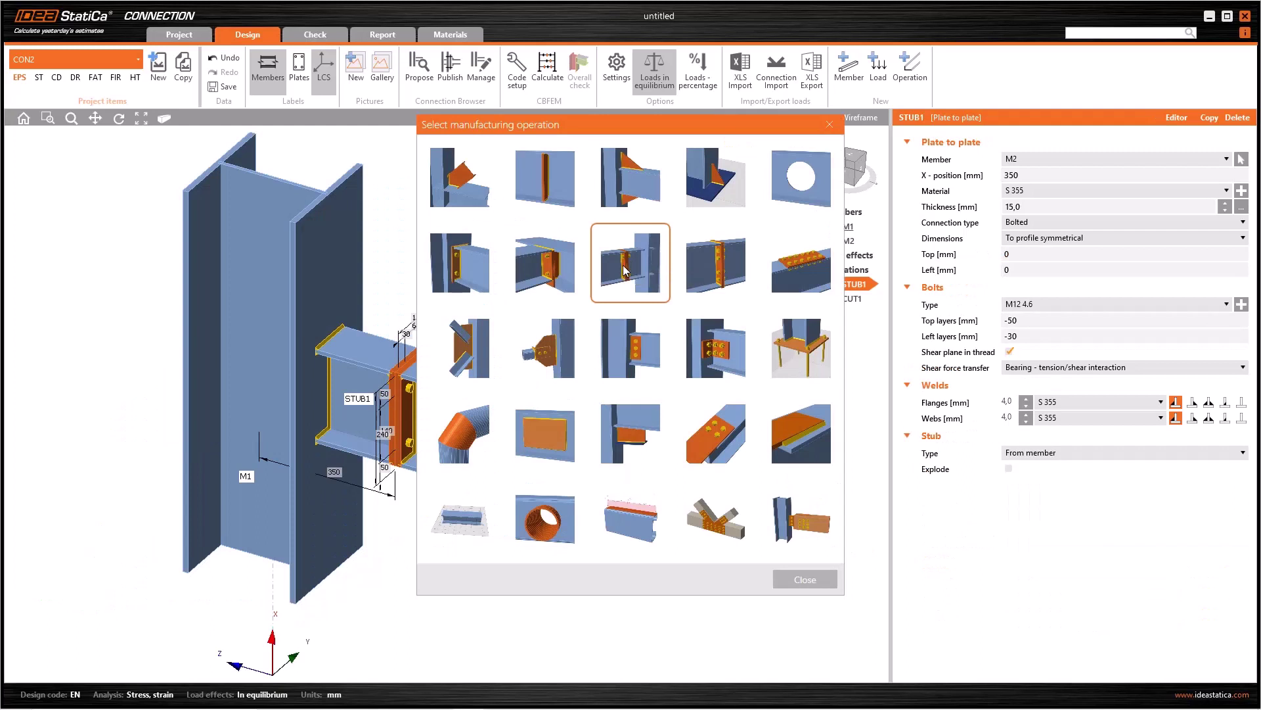
Close the operation catalogue to view stub STUB1 and cut CUT1 on M2.
click(823, 577)
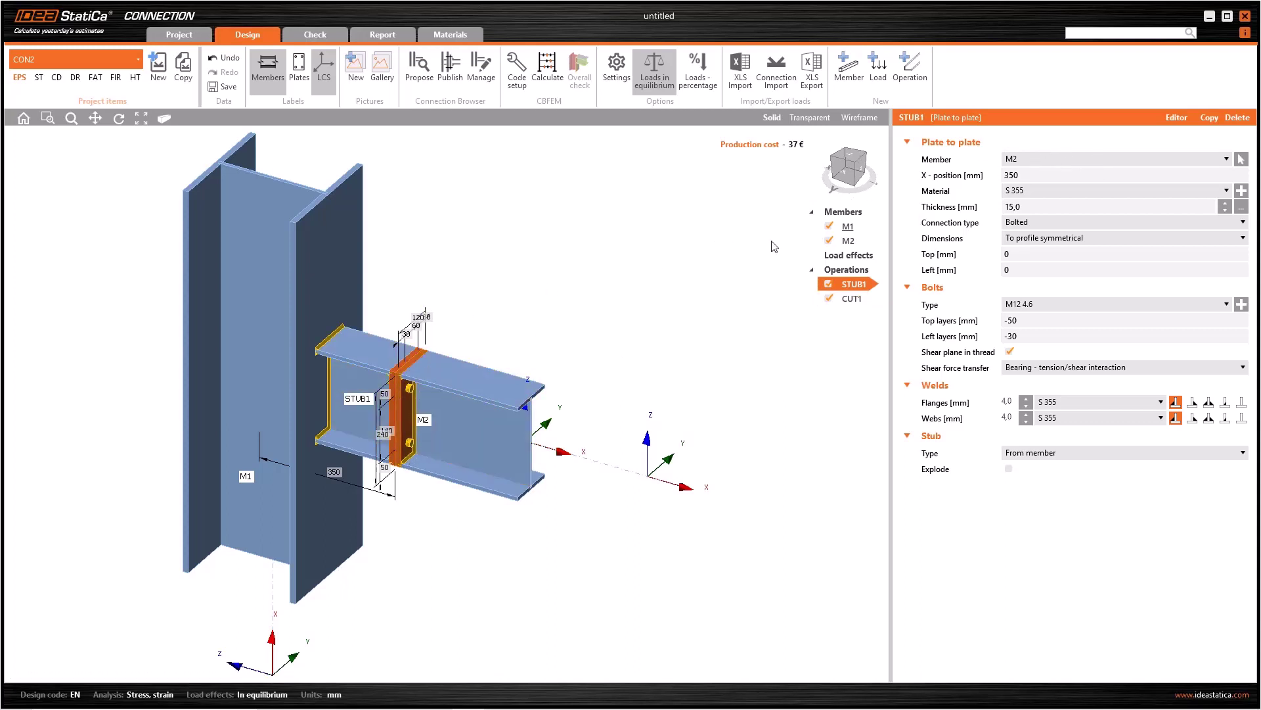
Move stub STUB1 to X-position 600 mm along M2, keeping it bolted.
click(1040, 174)
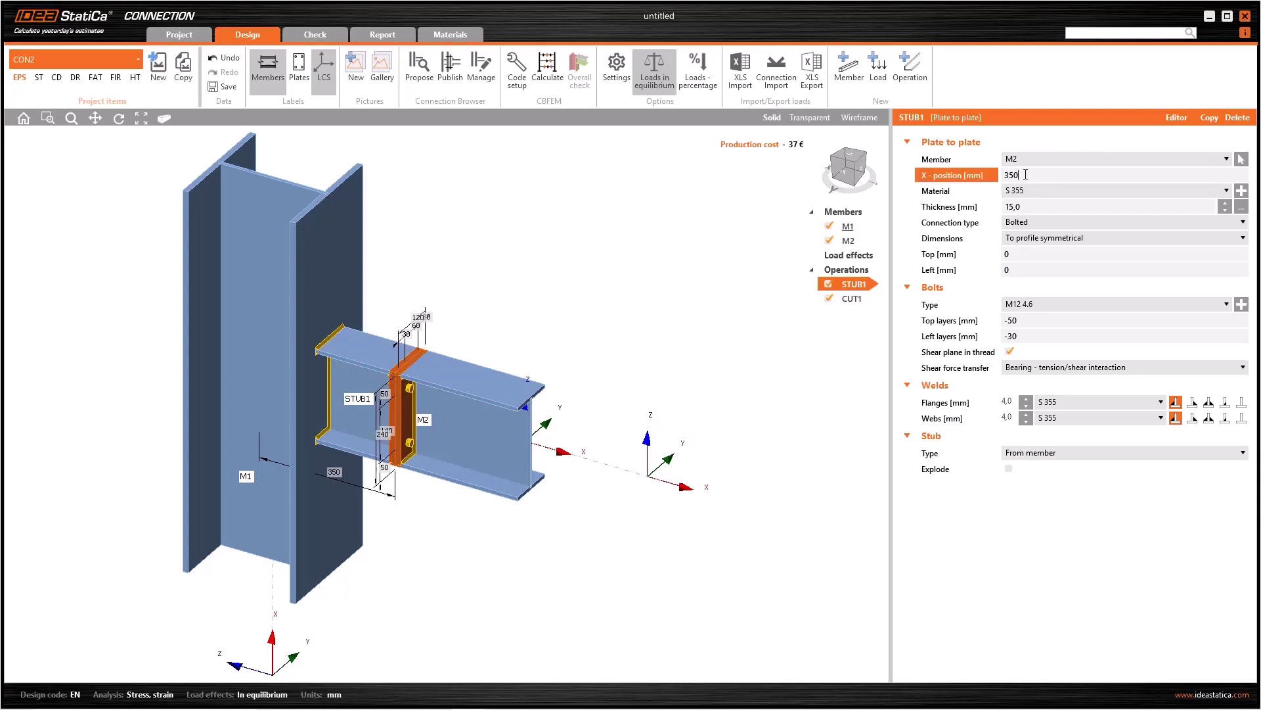
double_click(1038, 174)
text(600)
key(Tab)
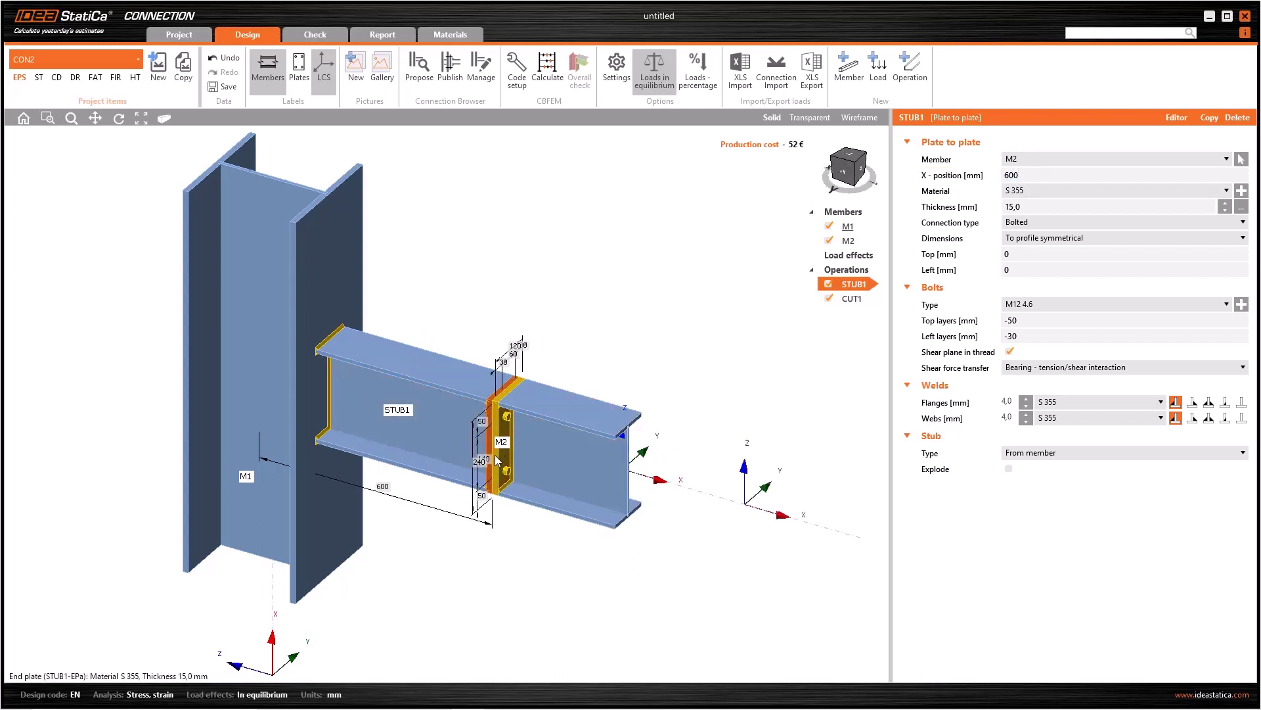
click(1029, 224)
click(1042, 233)
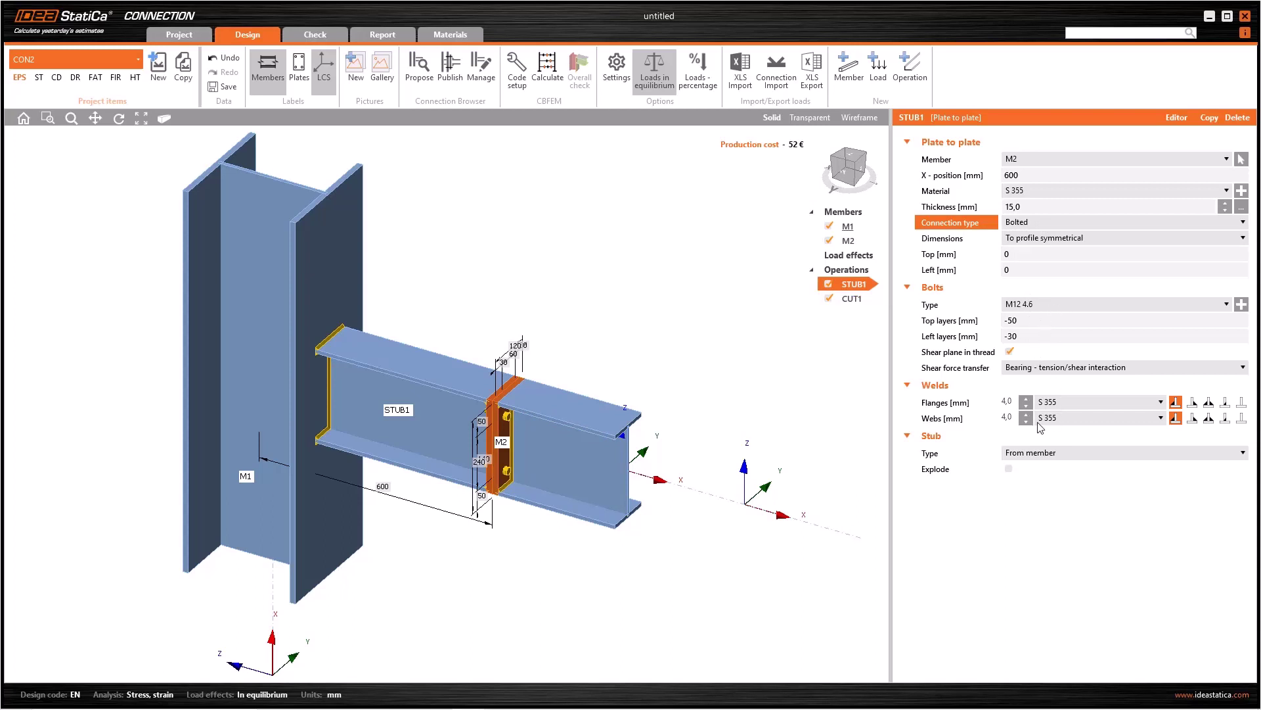
Set M2 as the member cut by operation CUT1.
click(852, 300)
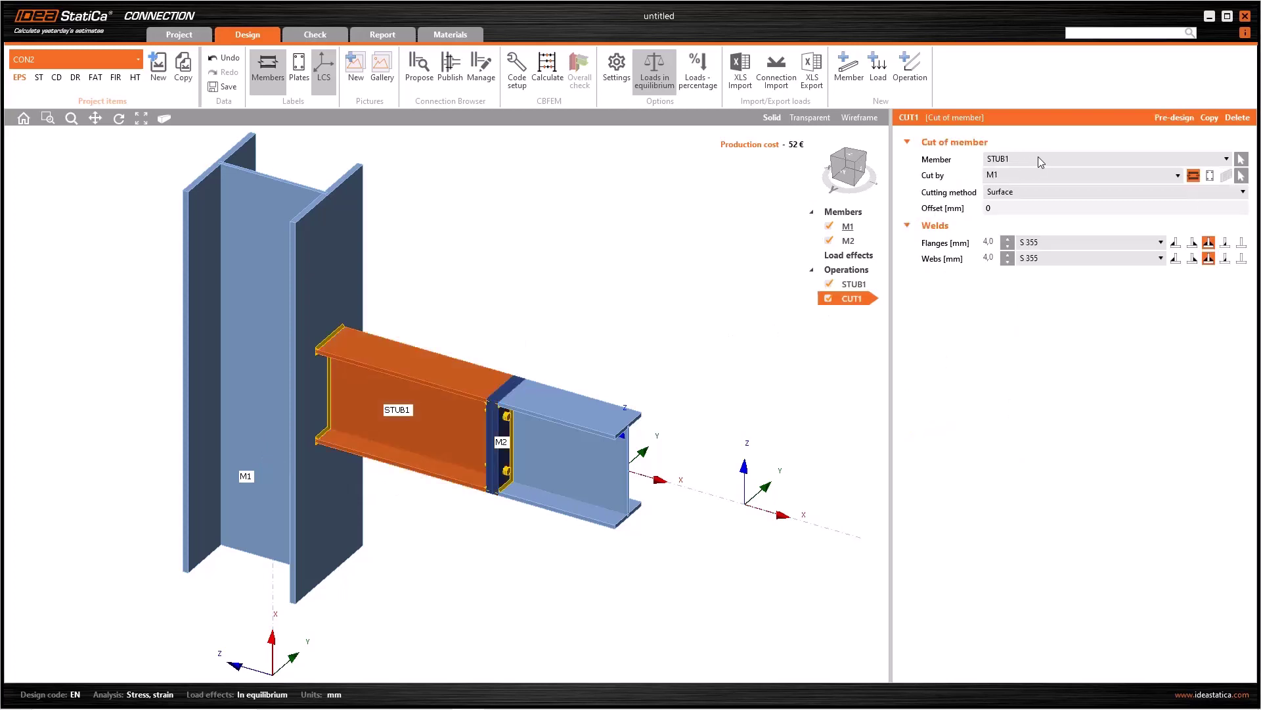
click(1038, 158)
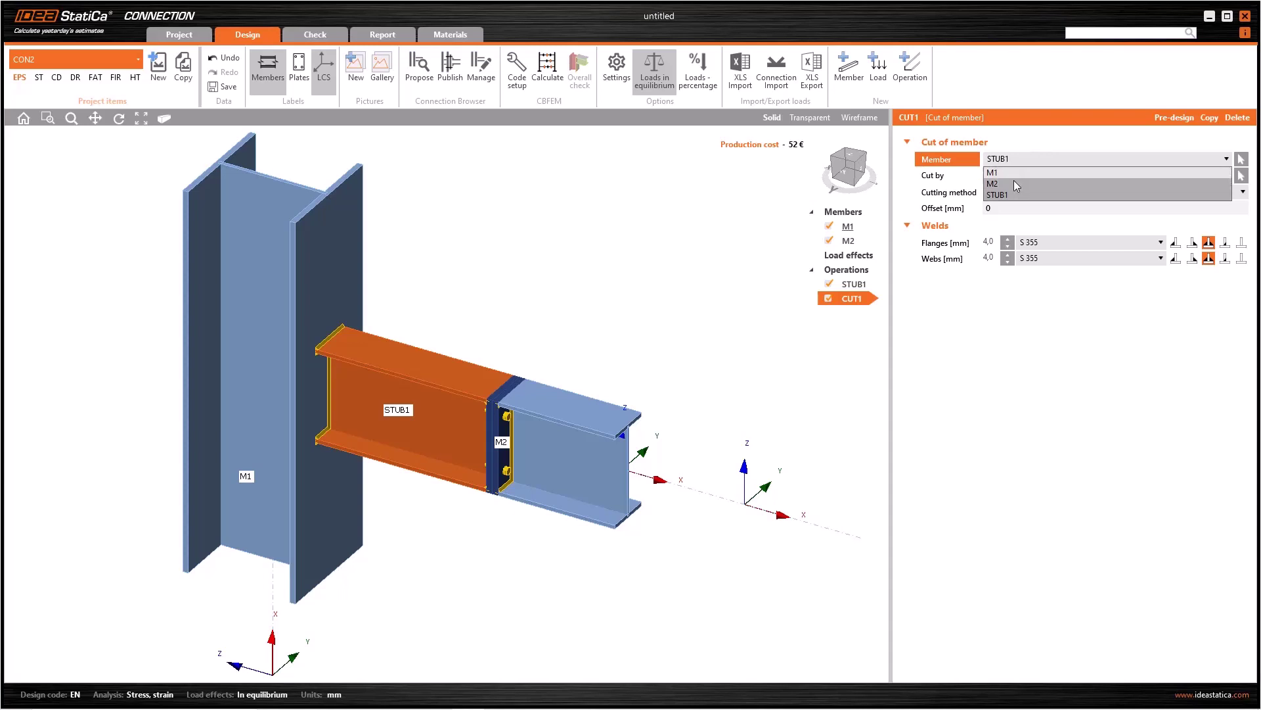
click(1015, 183)
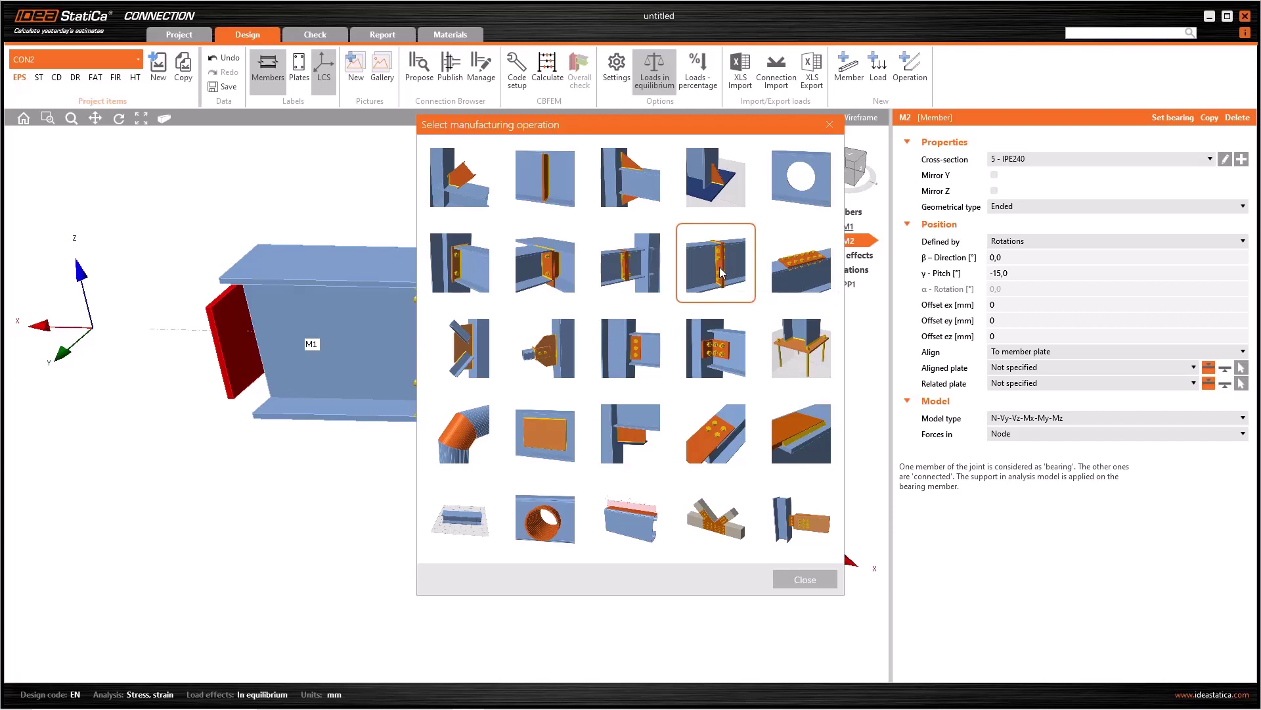
Review M2's -15° pitch, alignment and model type, then undo the pitch back to 0°.
click(829, 124)
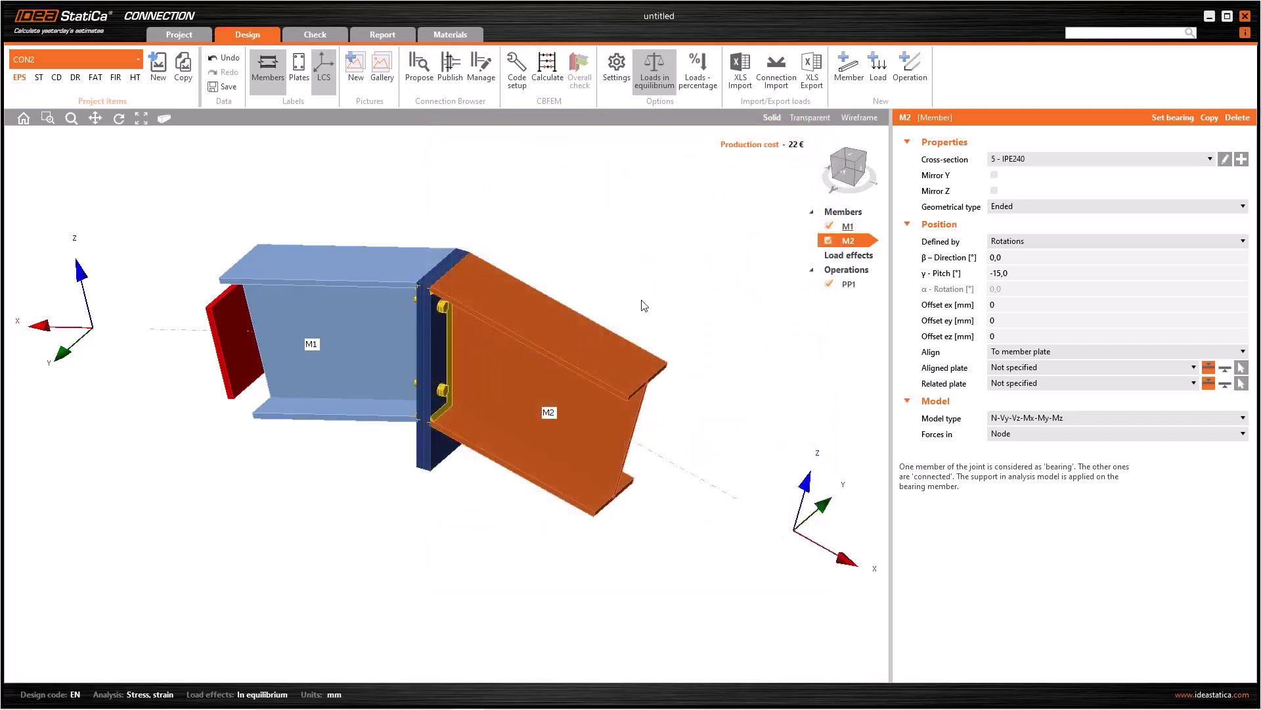
middle_drag(644, 304, 694, 315)
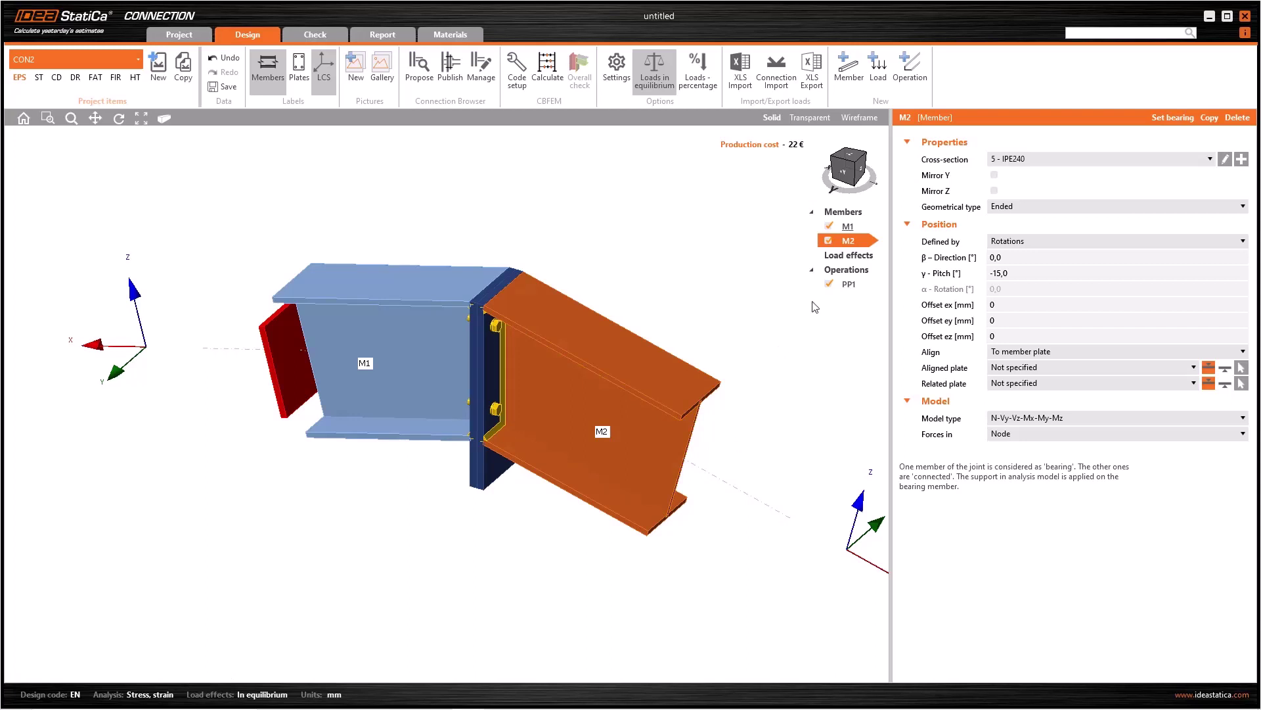
click(1014, 271)
click(1031, 352)
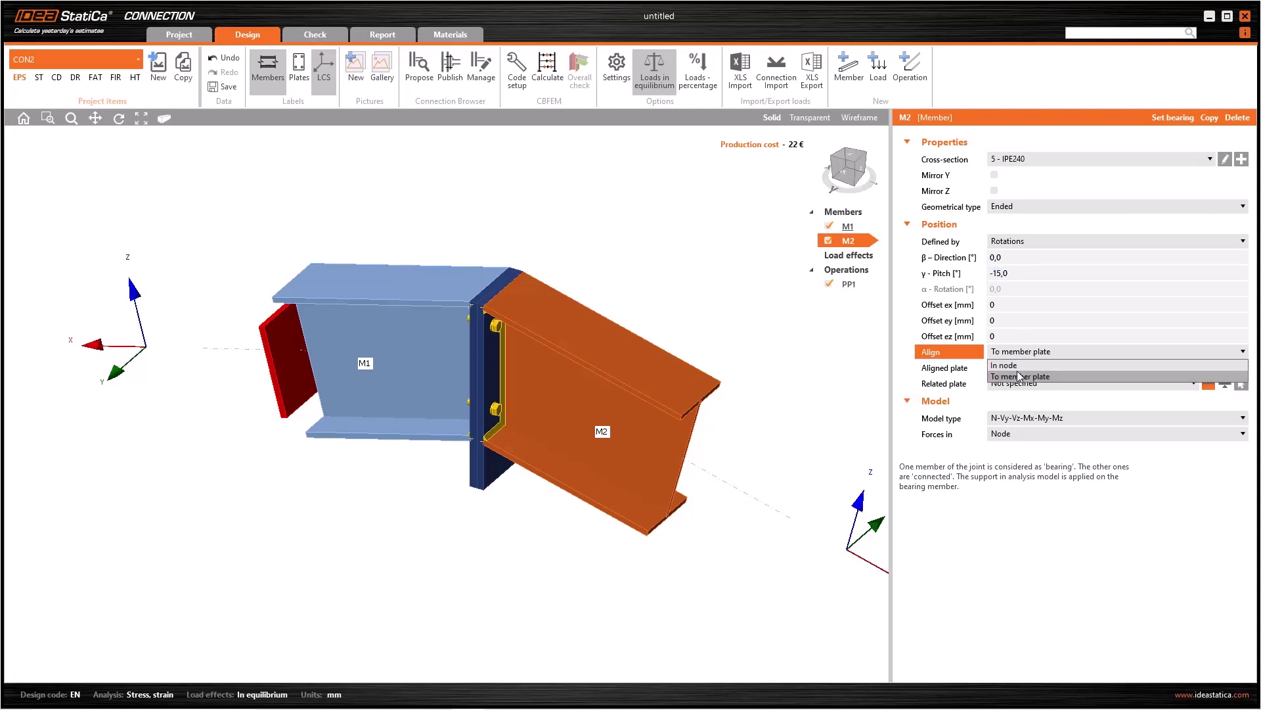
click(1026, 374)
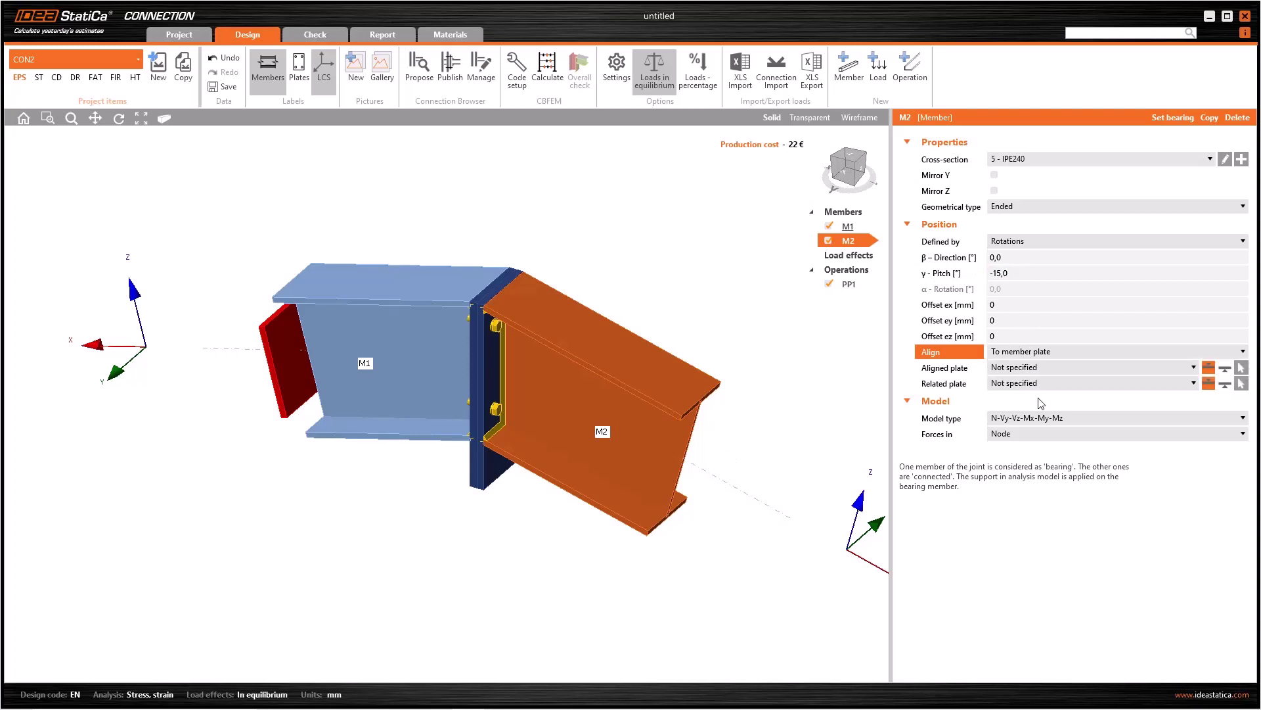
click(1035, 421)
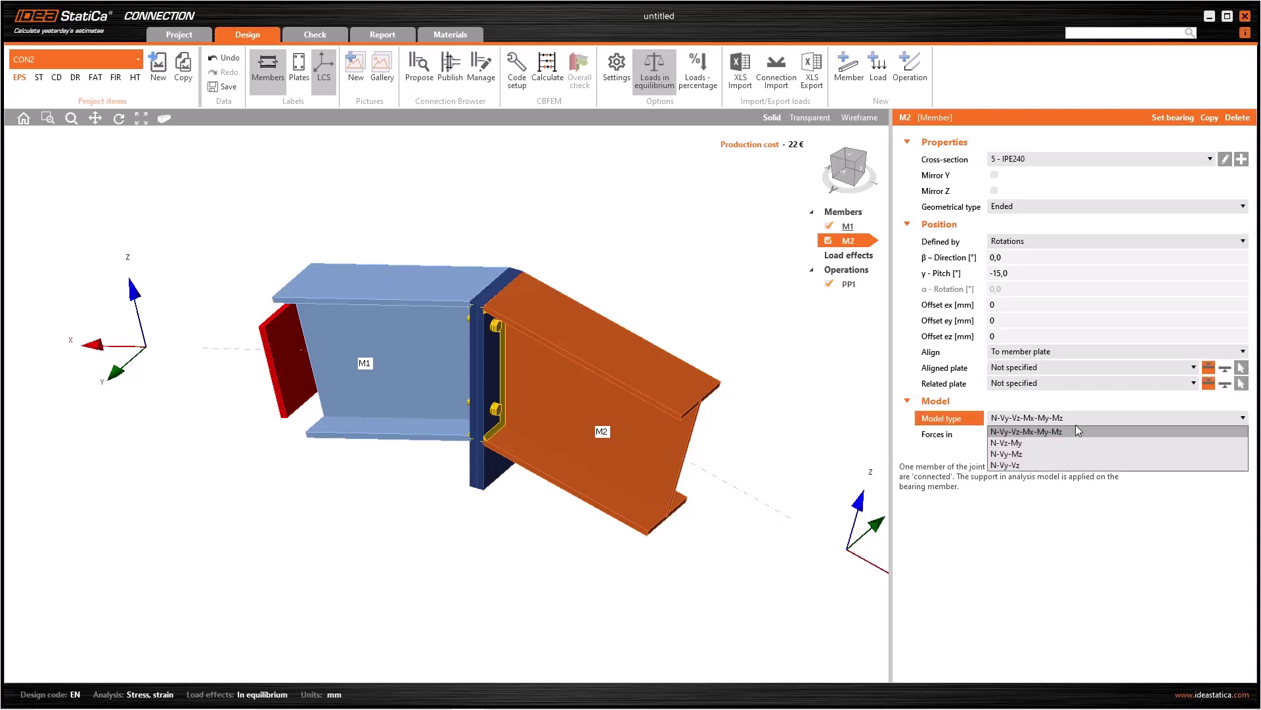
click(810, 403)
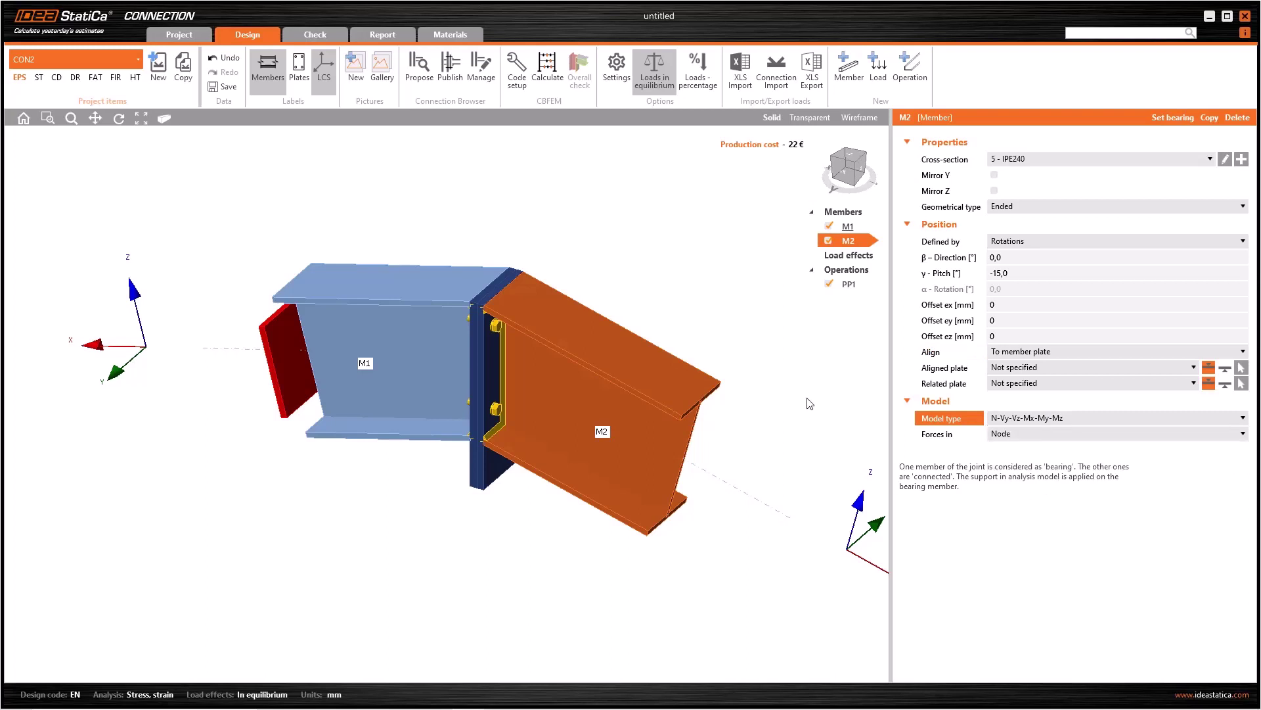
key(ctrl+z)
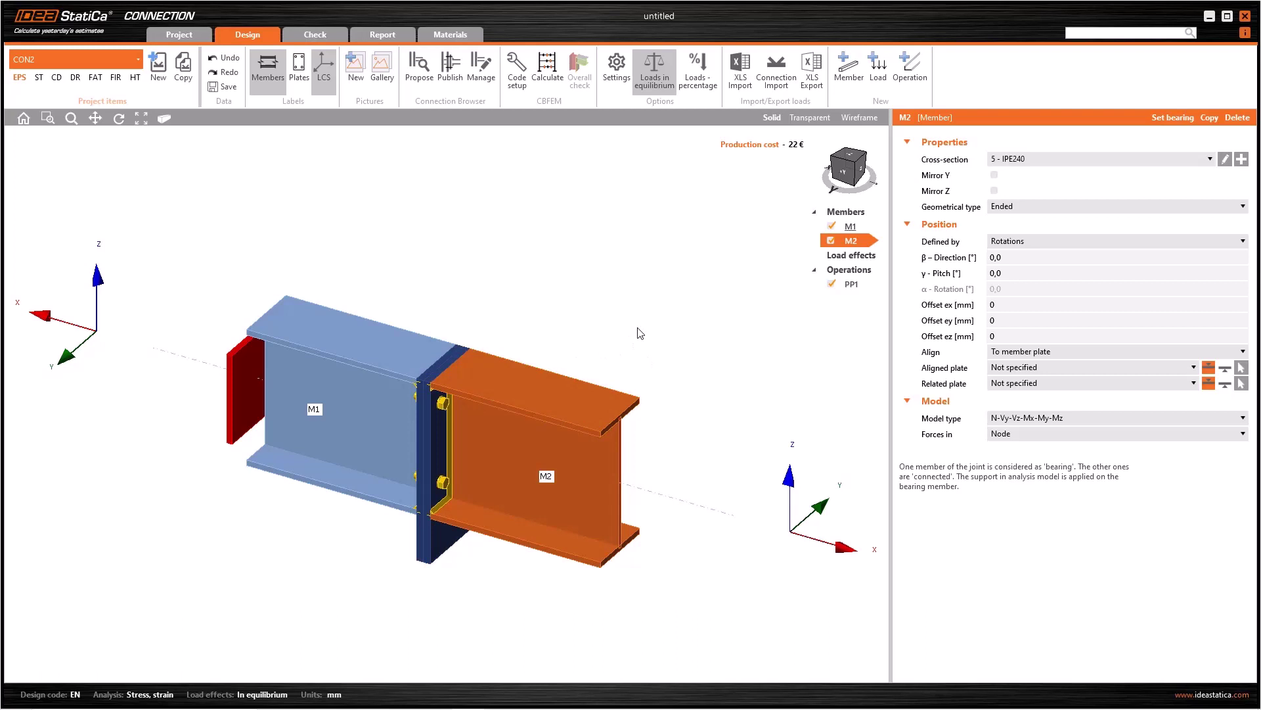
Delete plate PP1 and add bolted splice plate SPL1 over M1 and M2's top flanges.
right_click(854, 284)
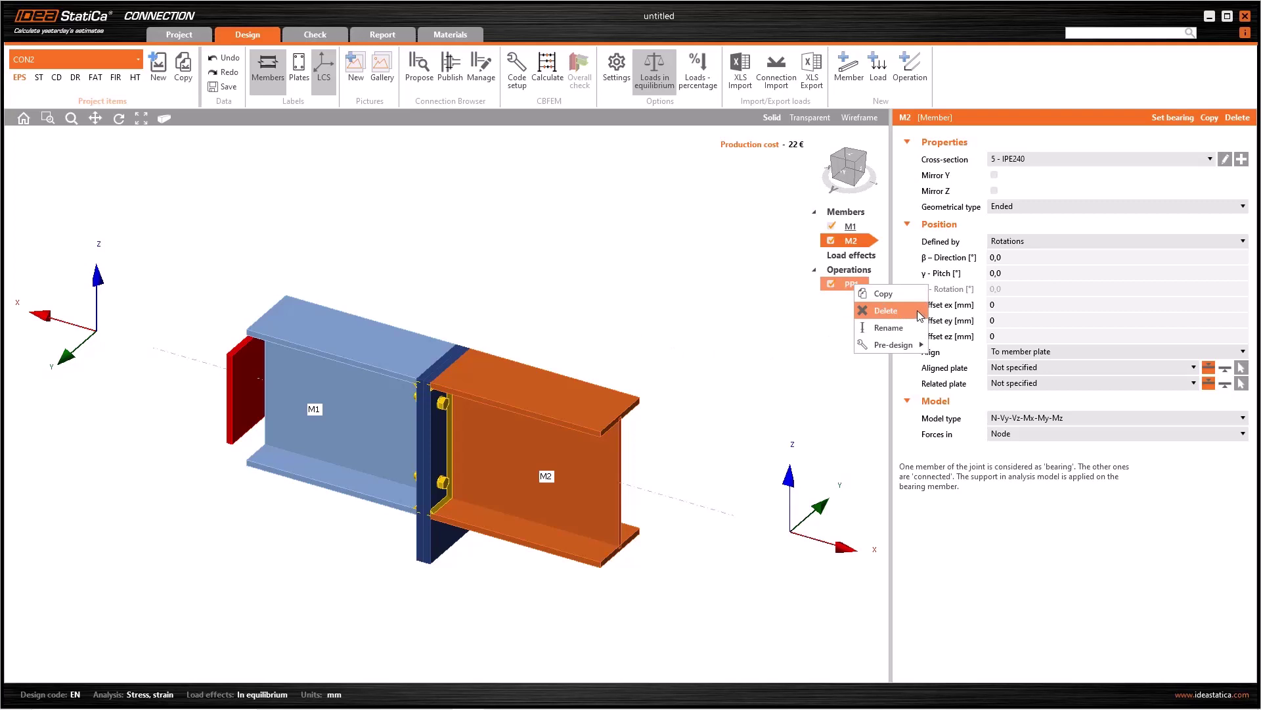
click(918, 312)
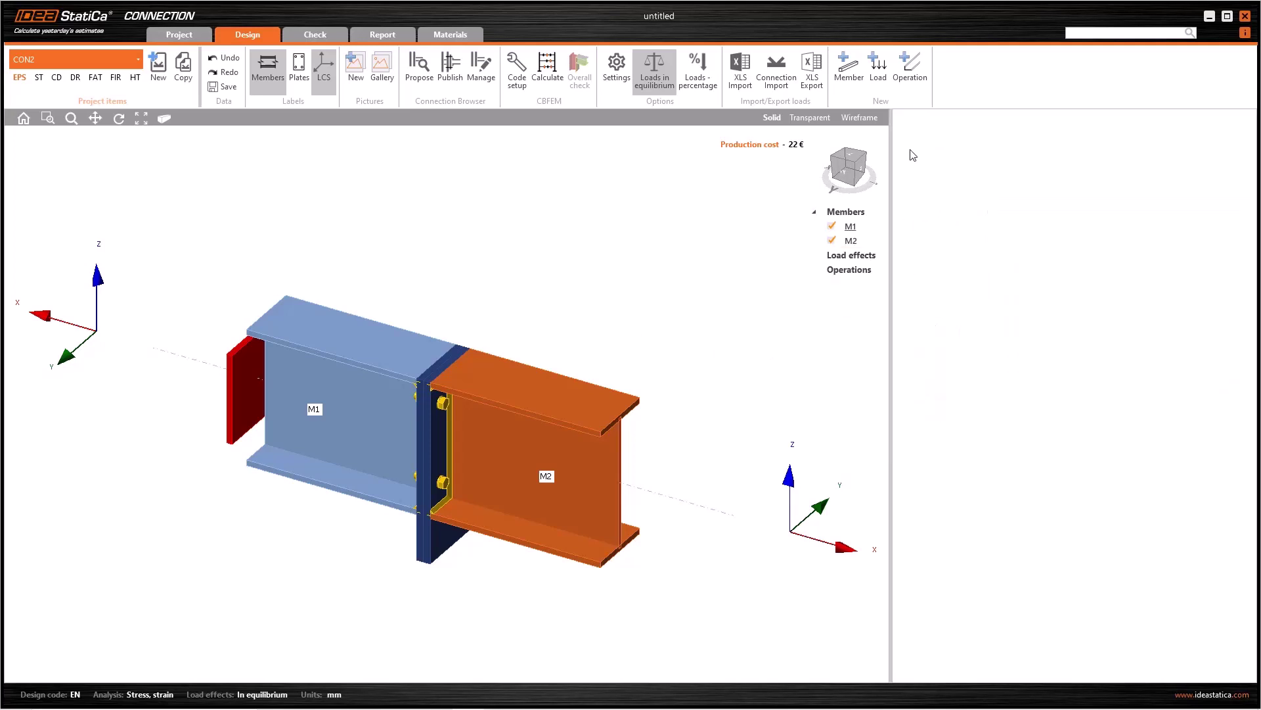
click(910, 65)
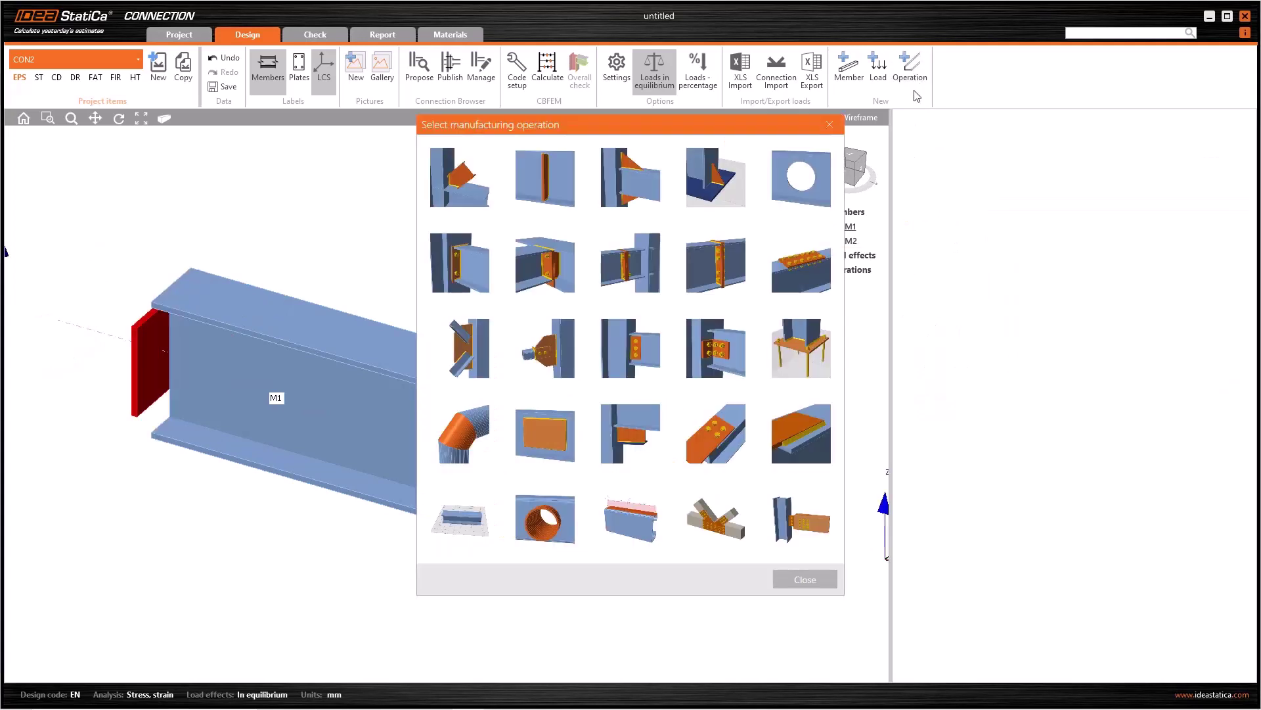
click(806, 280)
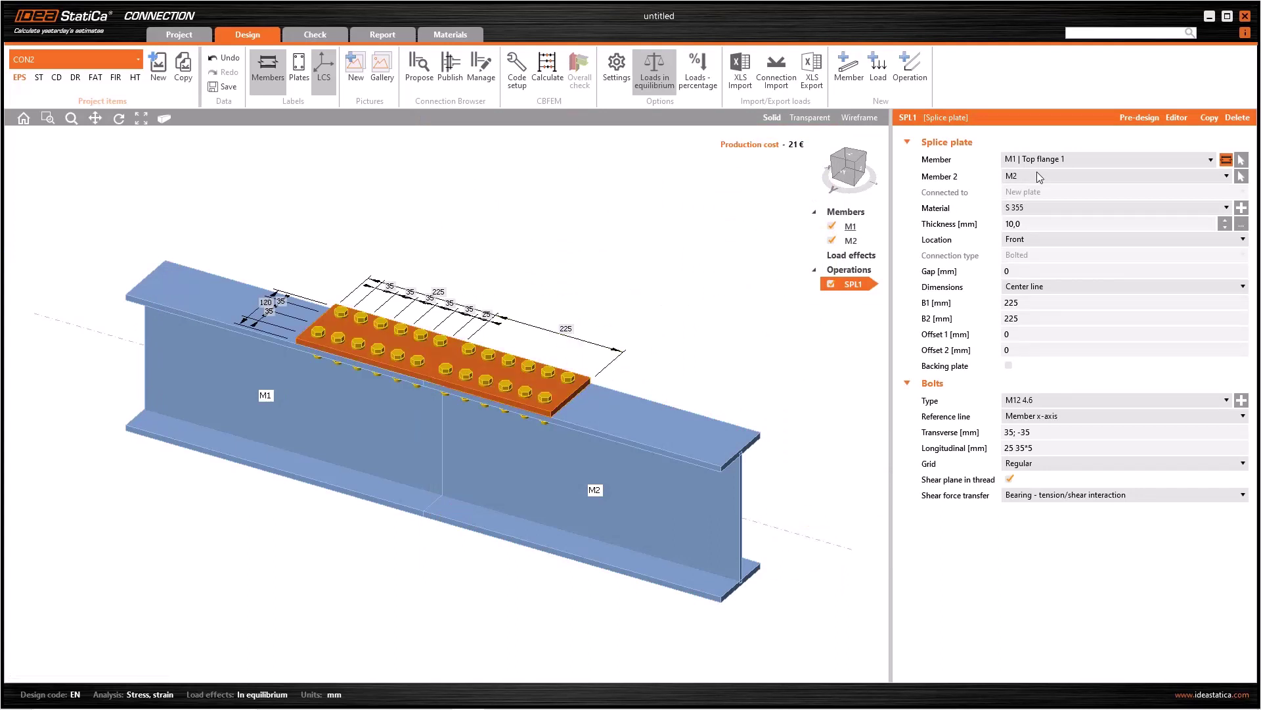
Keep the splice on M1's top flange and set its bolt grid to 1st staggered short.
click(1057, 161)
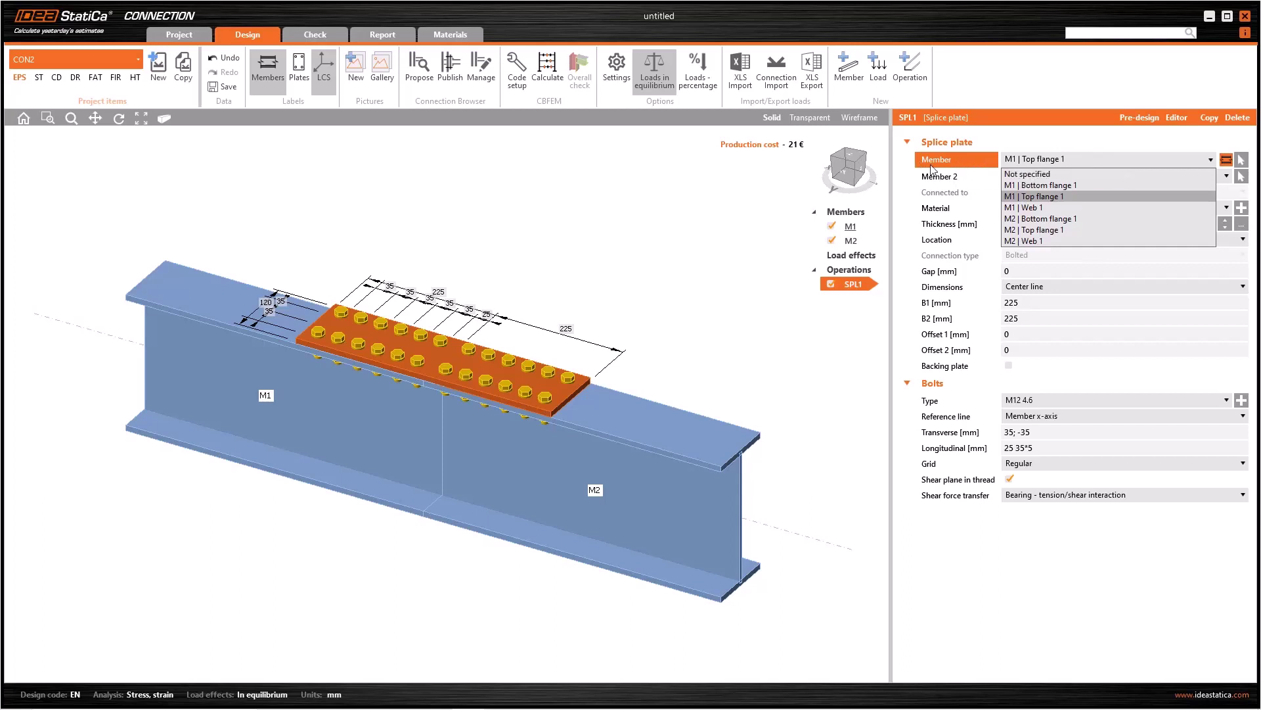
click(723, 254)
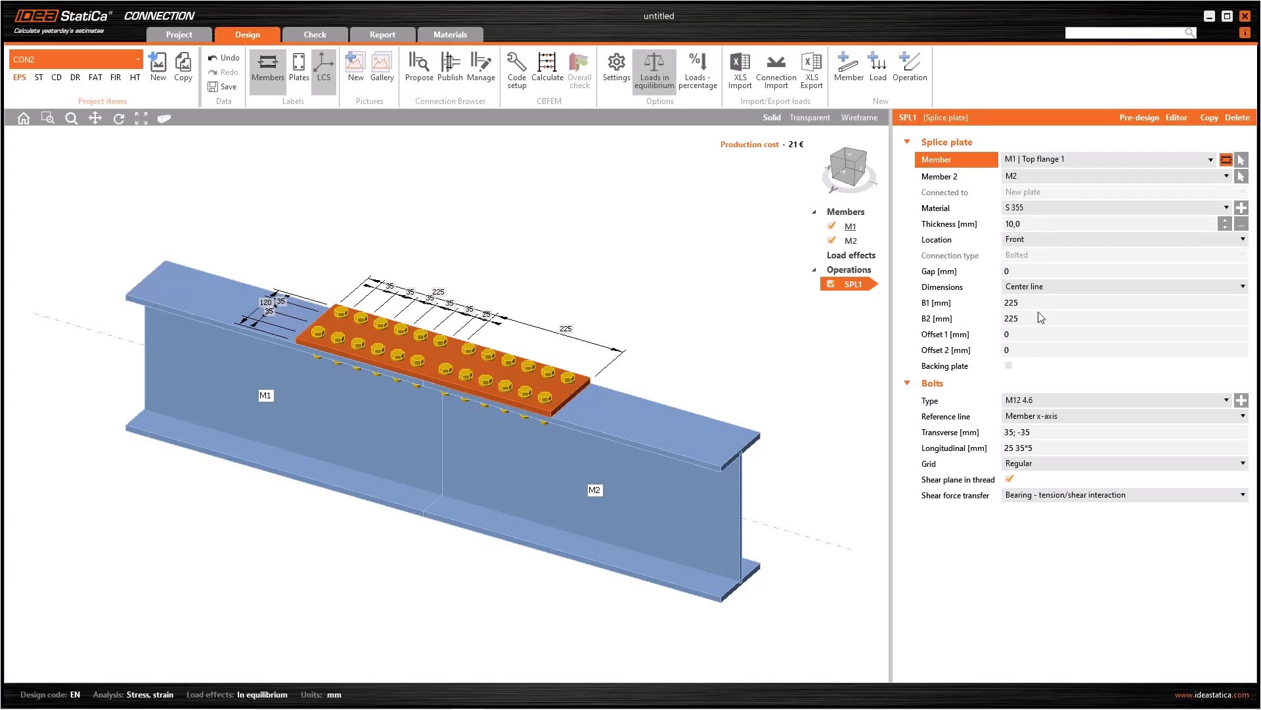
click(1037, 463)
click(1059, 464)
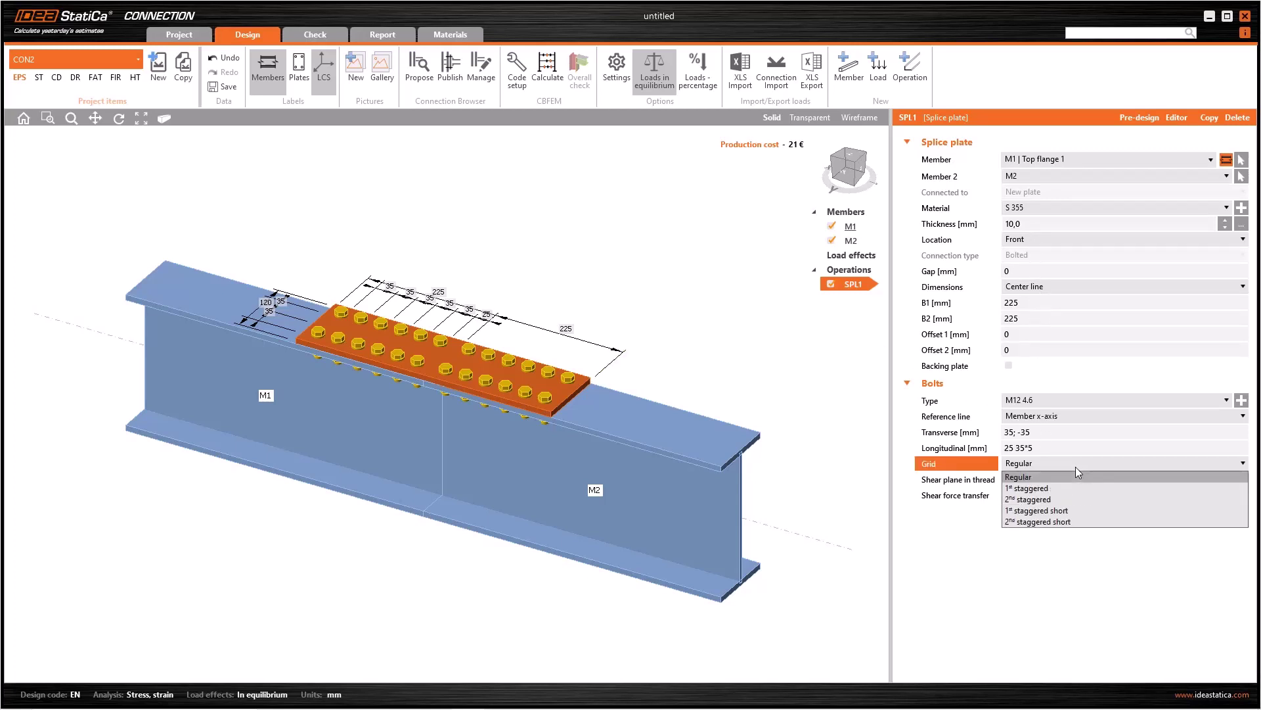
click(1050, 487)
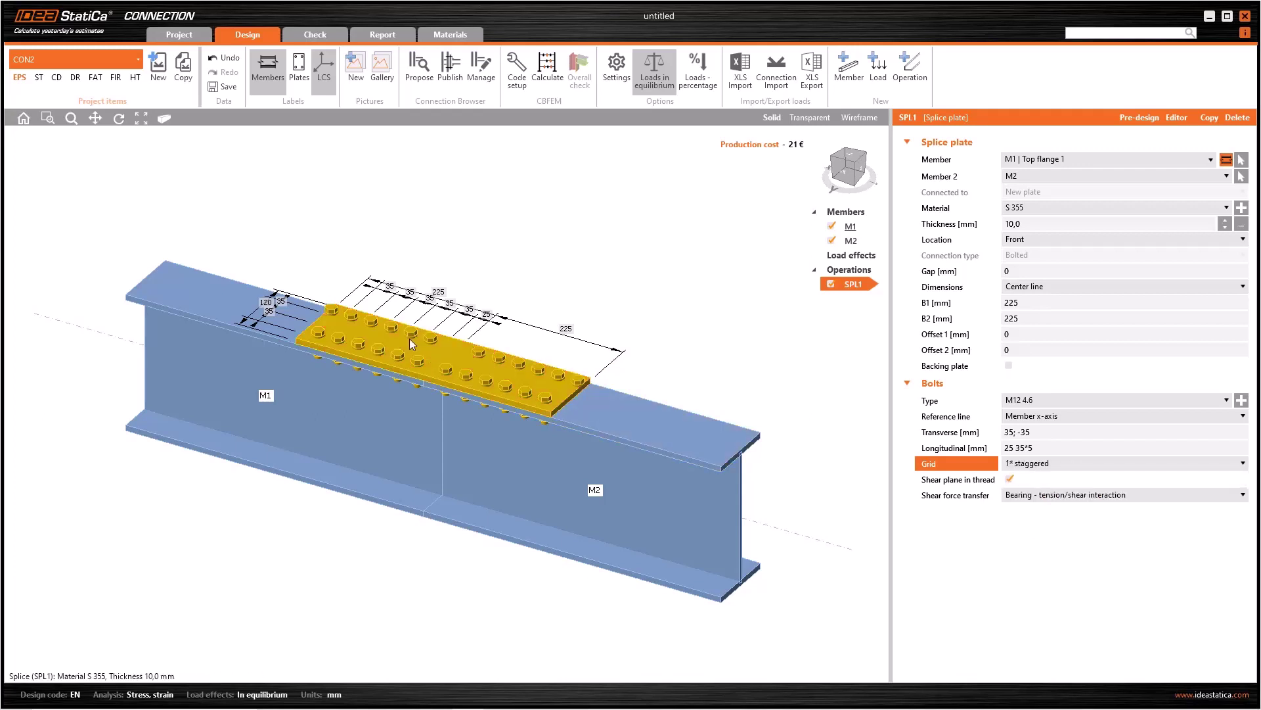
click(1034, 468)
click(1038, 489)
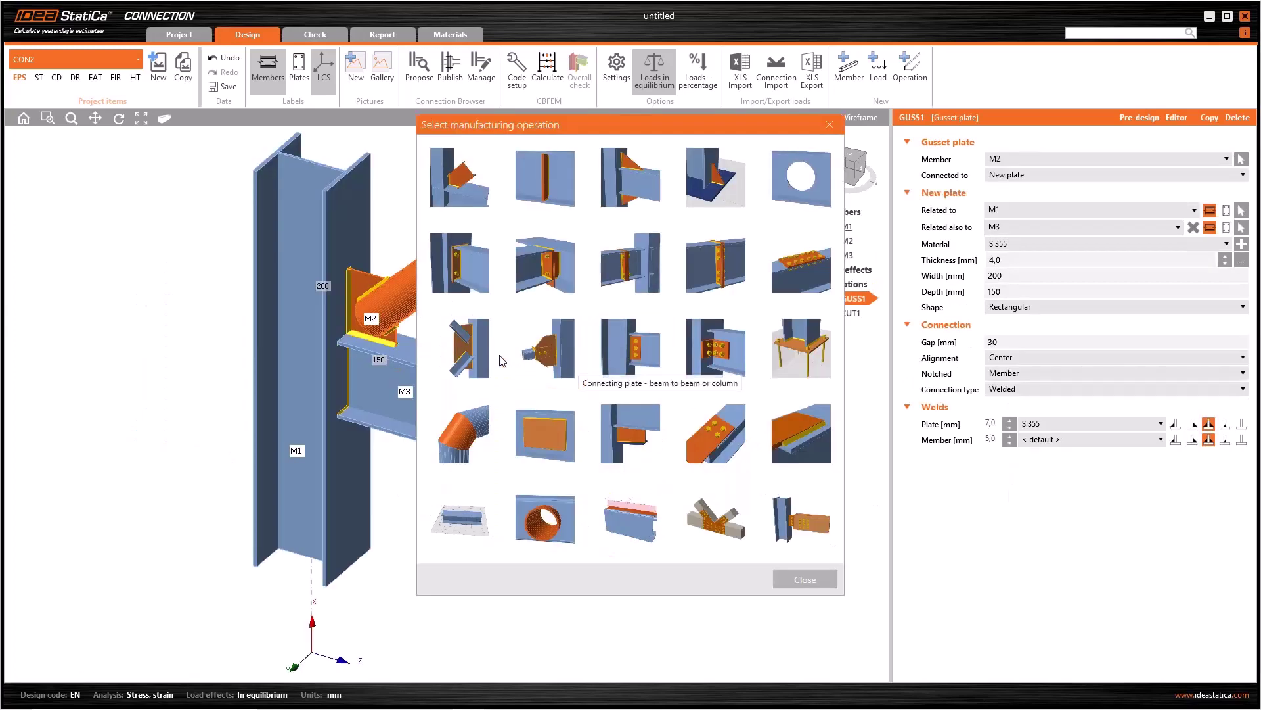
Dismiss the operation catalogue and keep the gusset plate related to members M1 and M3.
key(Escape)
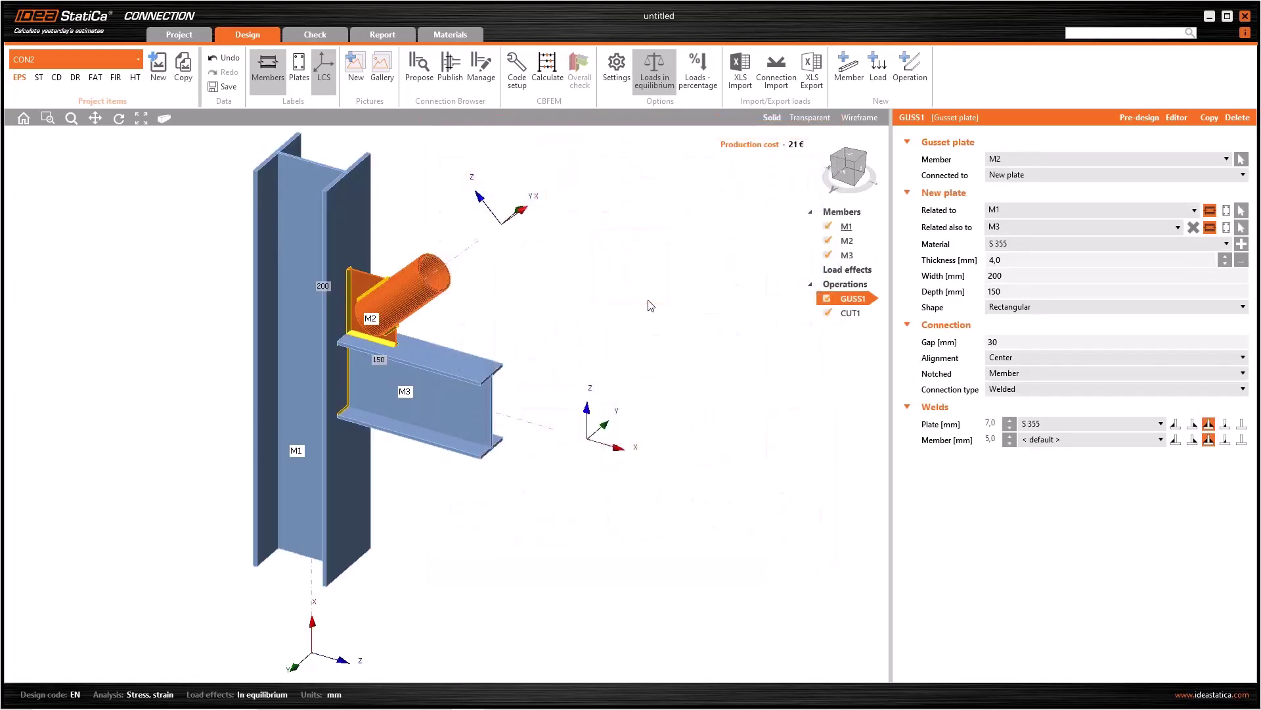
click(1015, 210)
click(1023, 217)
click(1022, 226)
click(1023, 223)
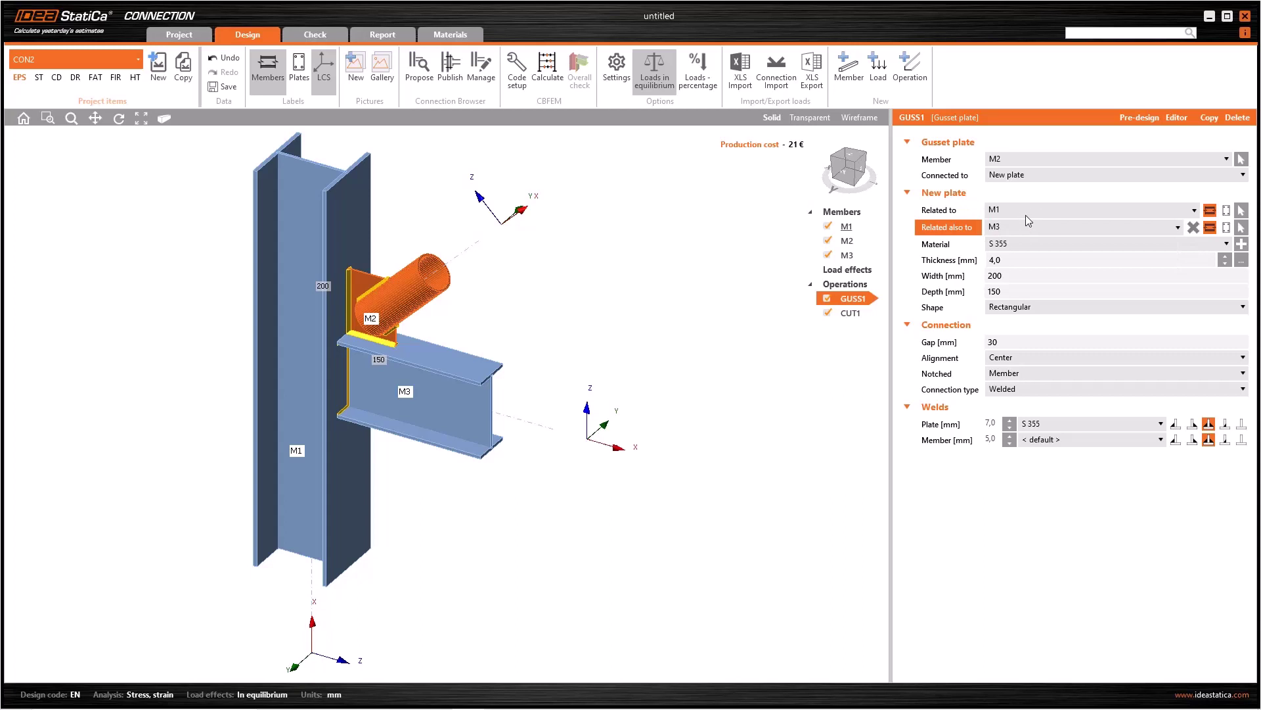
Keep the gusset plate shape rectangular.
click(1058, 307)
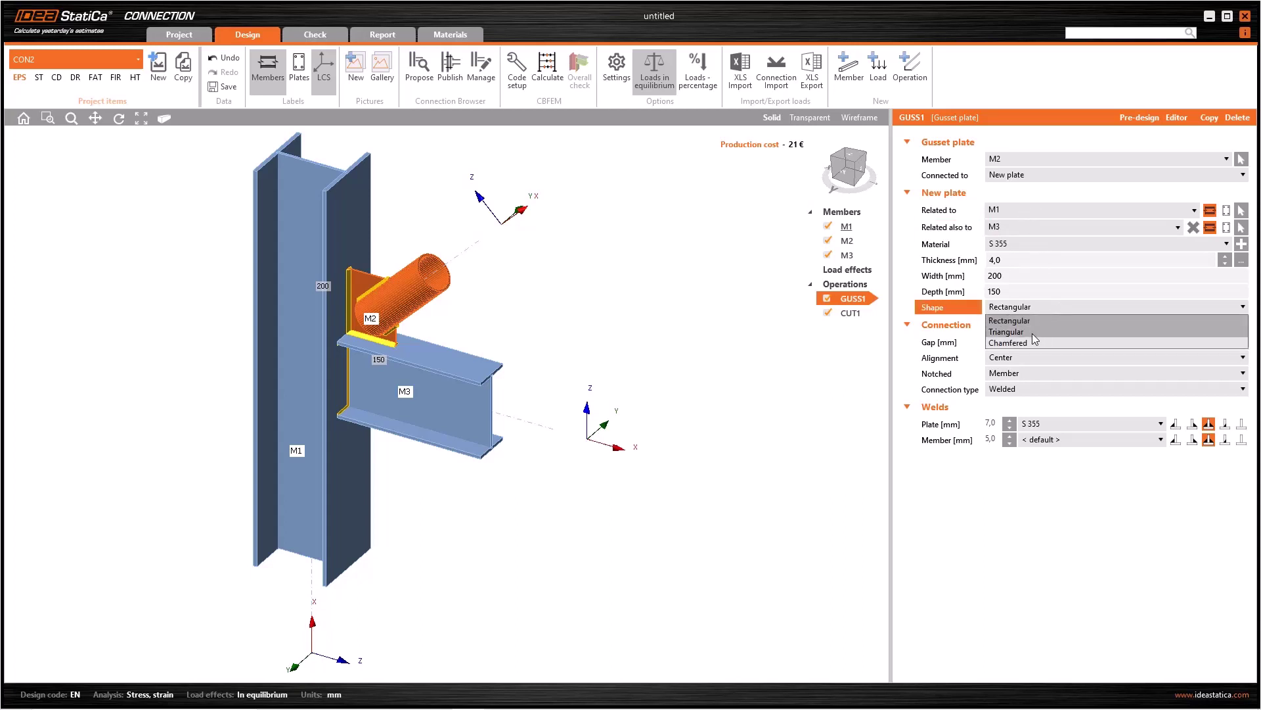
click(858, 373)
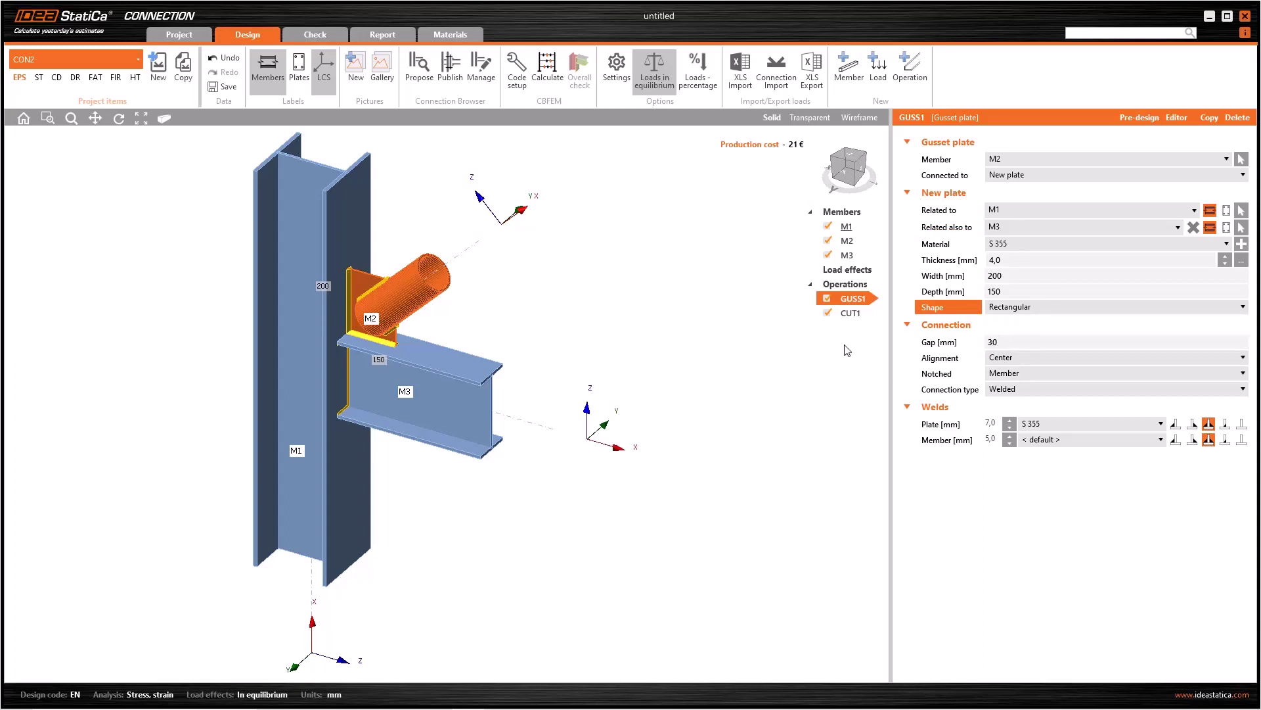
click(843, 181)
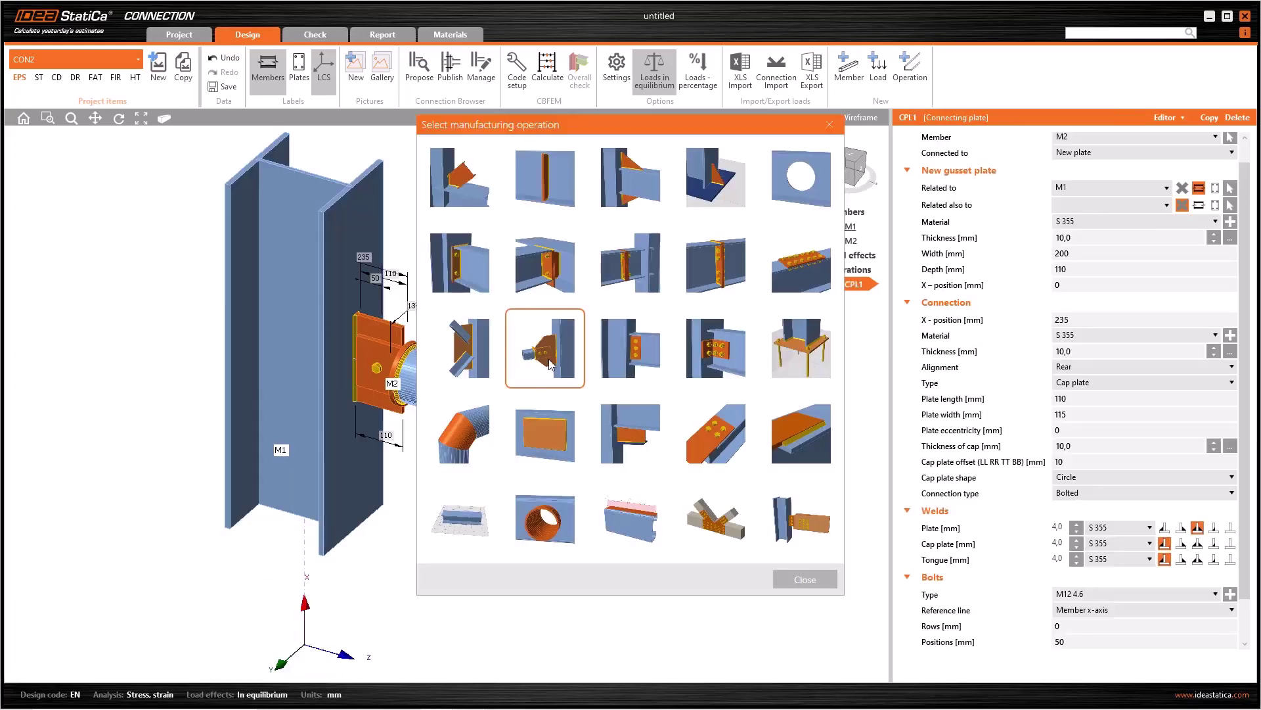
click(829, 125)
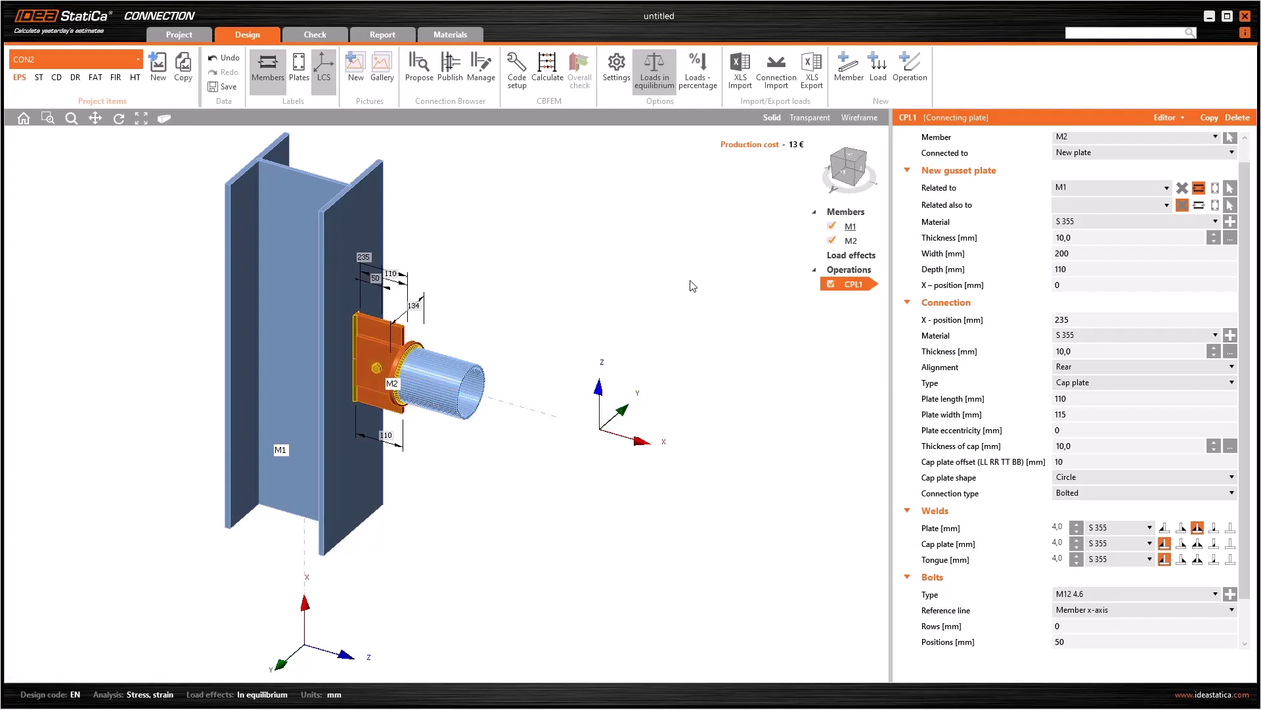
click(843, 172)
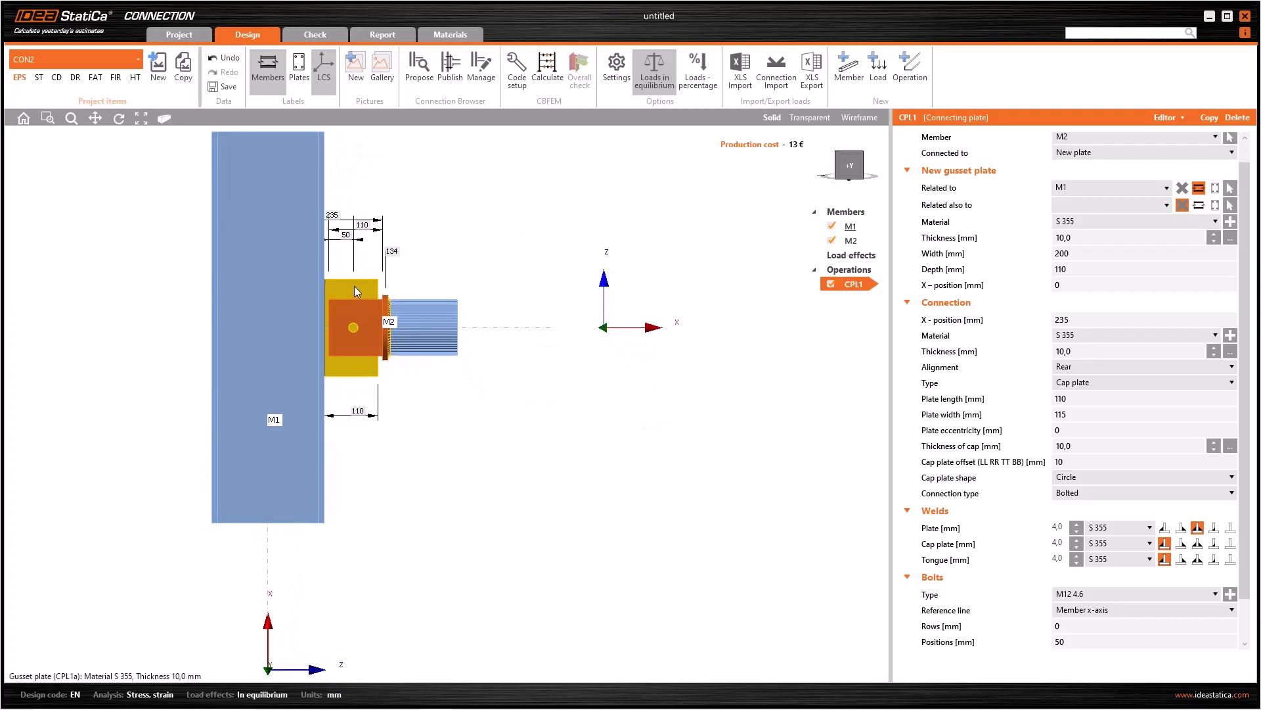
scroll(355, 291, up, 2)
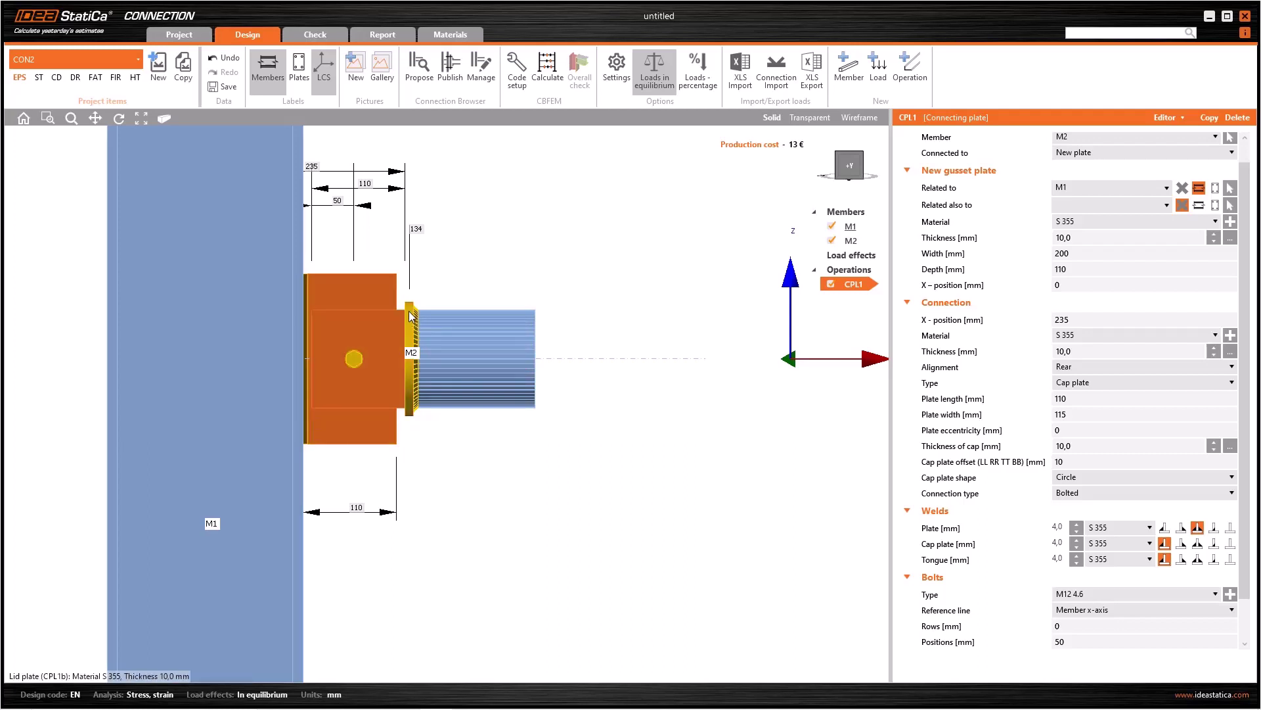
click(23, 117)
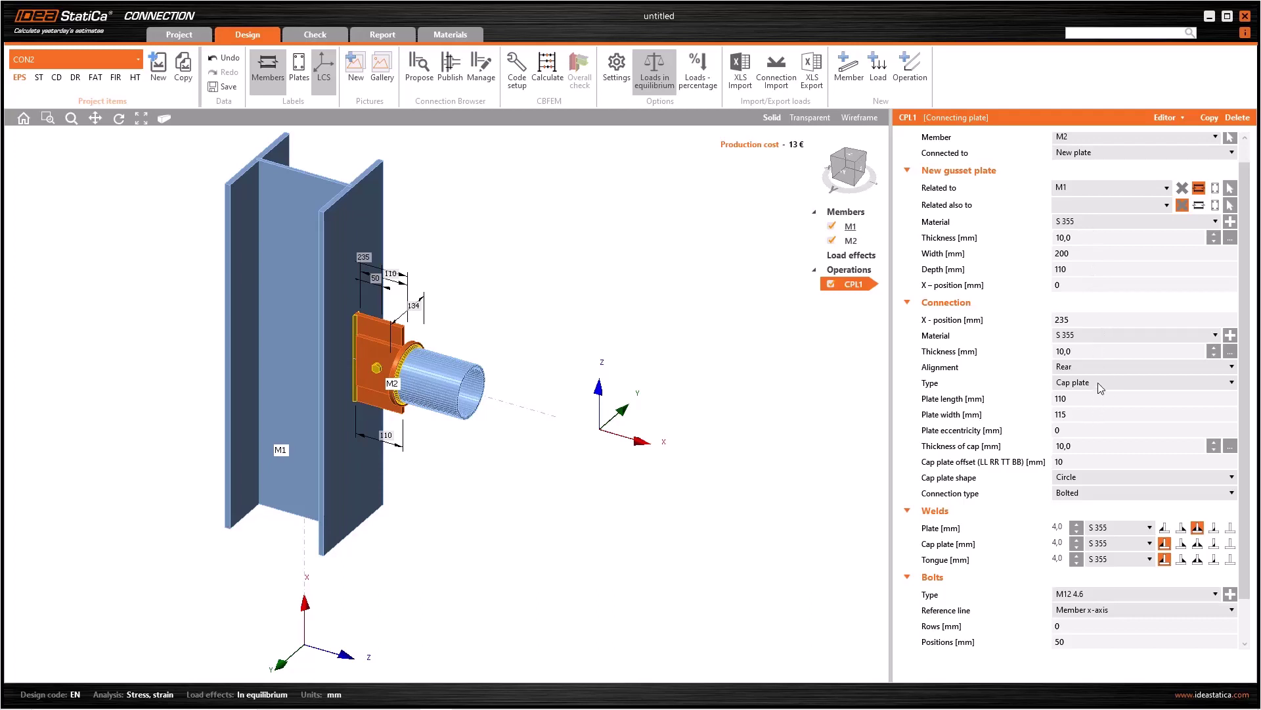
Keep the Cap plate type and switch the connecting plate to Welded, then back to Bolted.
scroll(1101, 326, down, 1)
click(1109, 337)
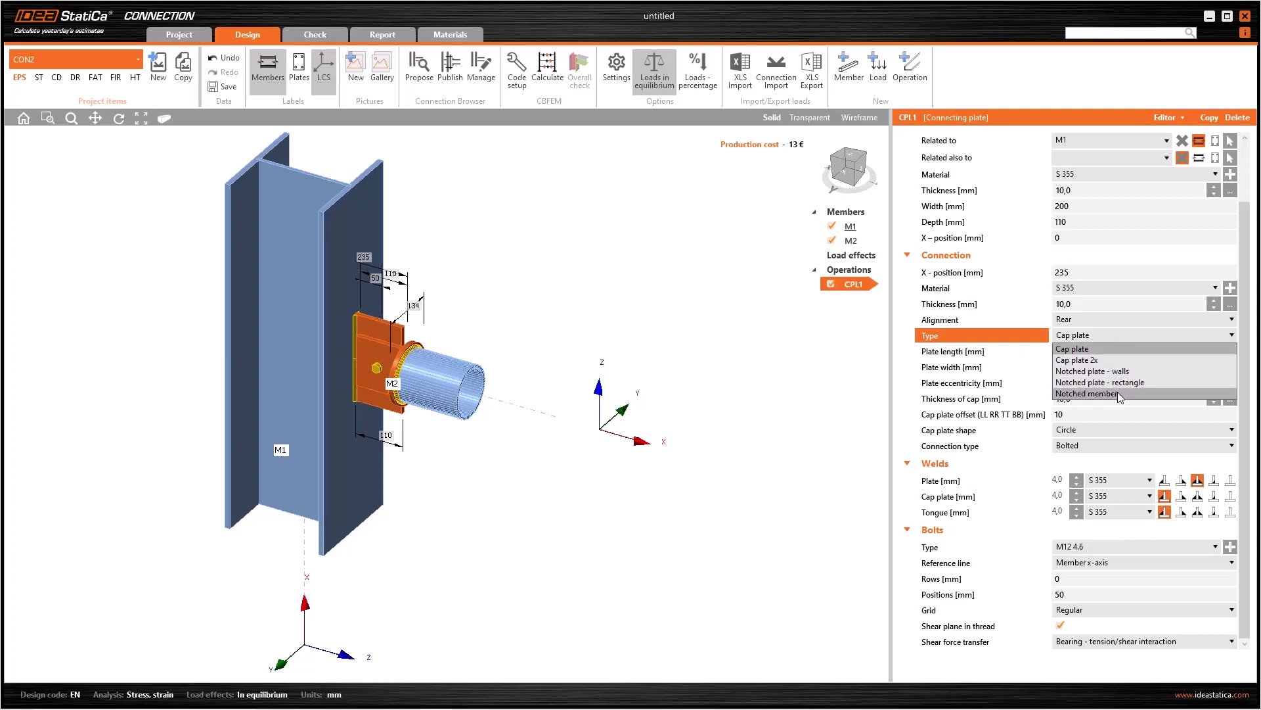
click(756, 387)
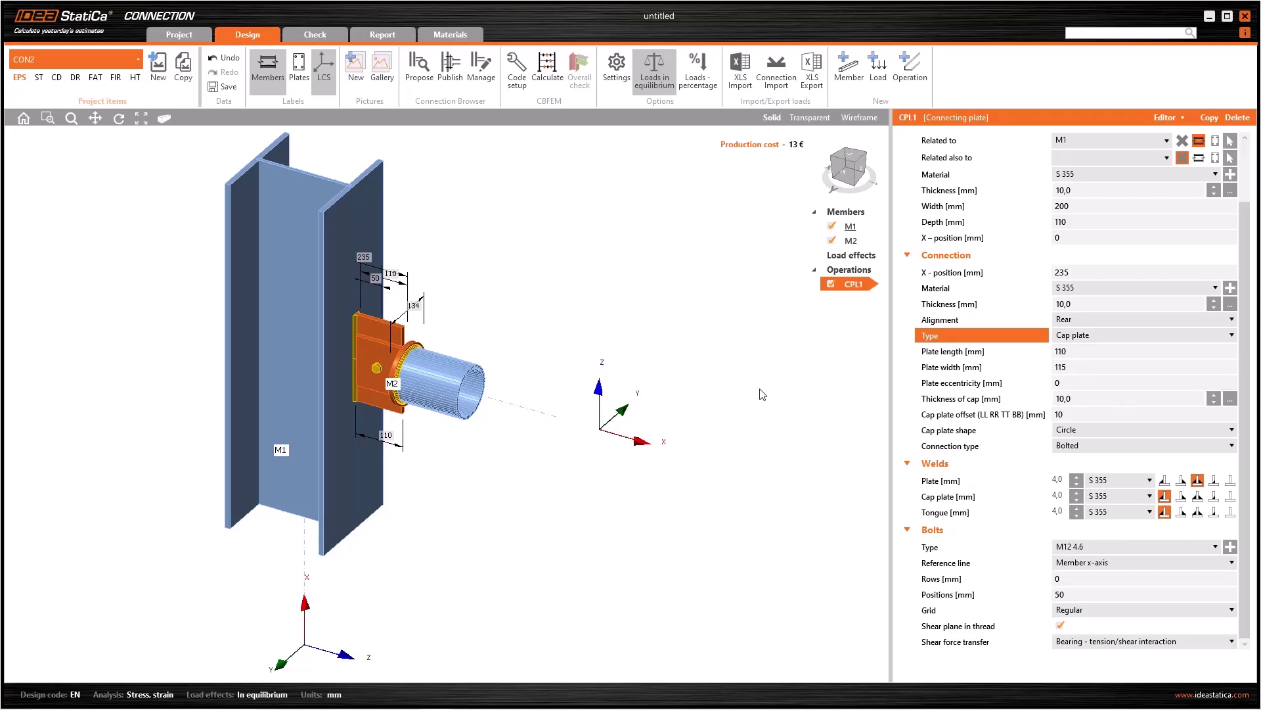
click(1096, 447)
click(1081, 470)
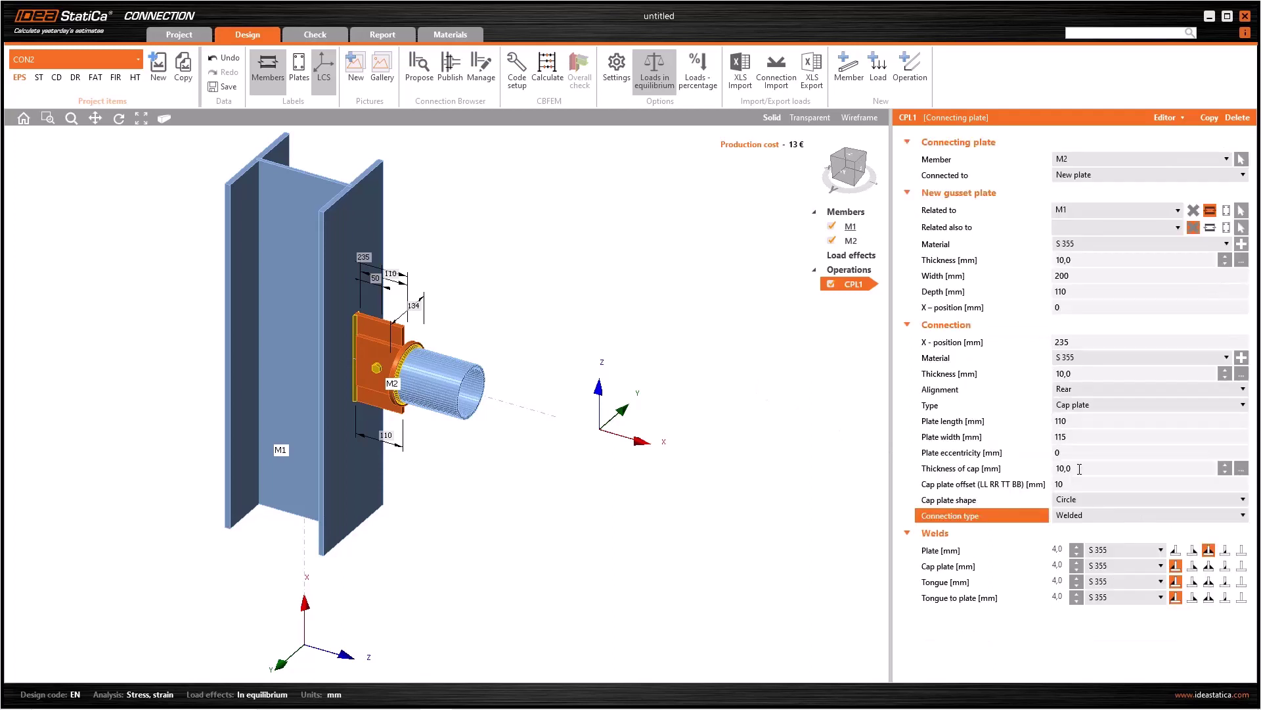
click(1081, 519)
click(1078, 531)
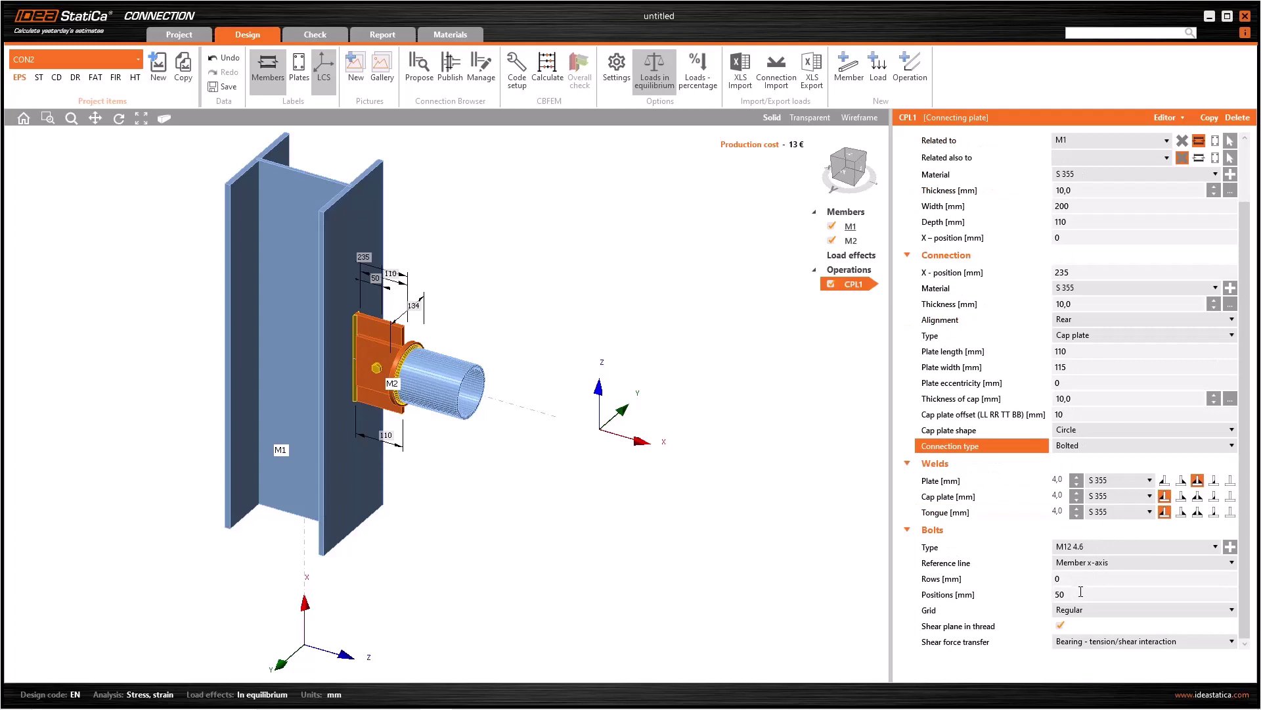
click(1088, 611)
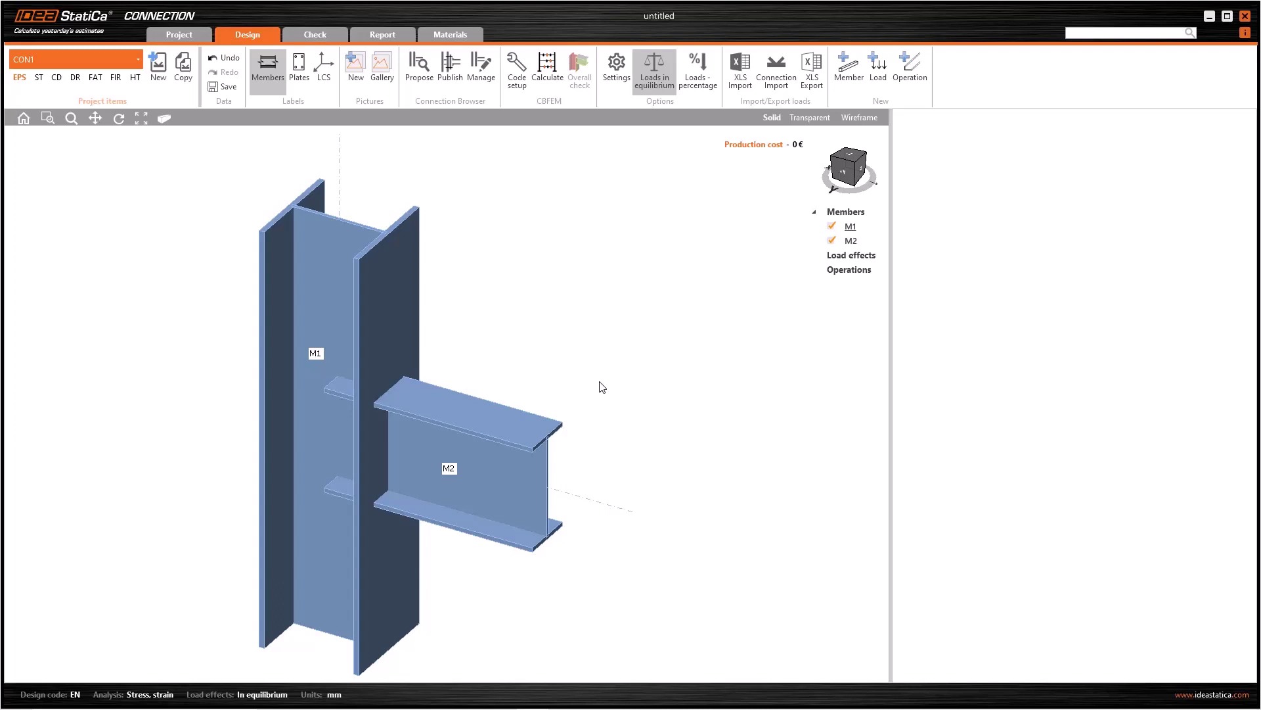
Add a fin plate operation joining beam M2 to column M1.
click(908, 68)
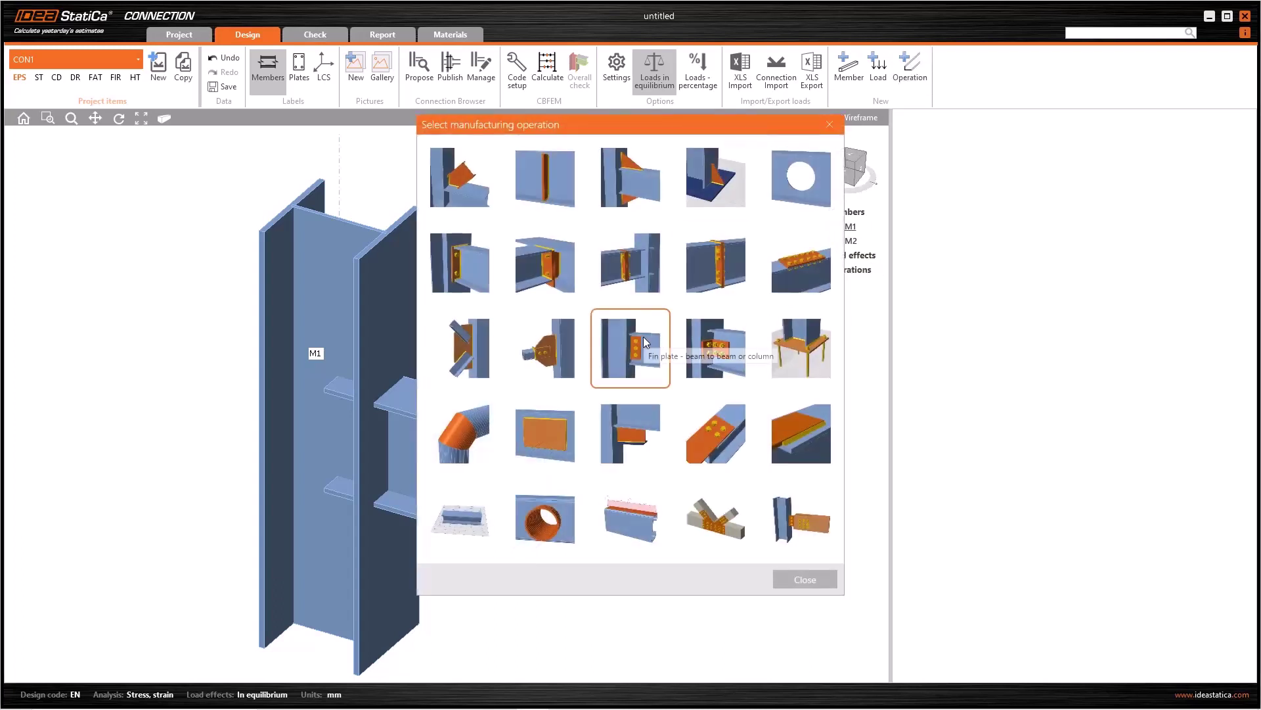
click(636, 349)
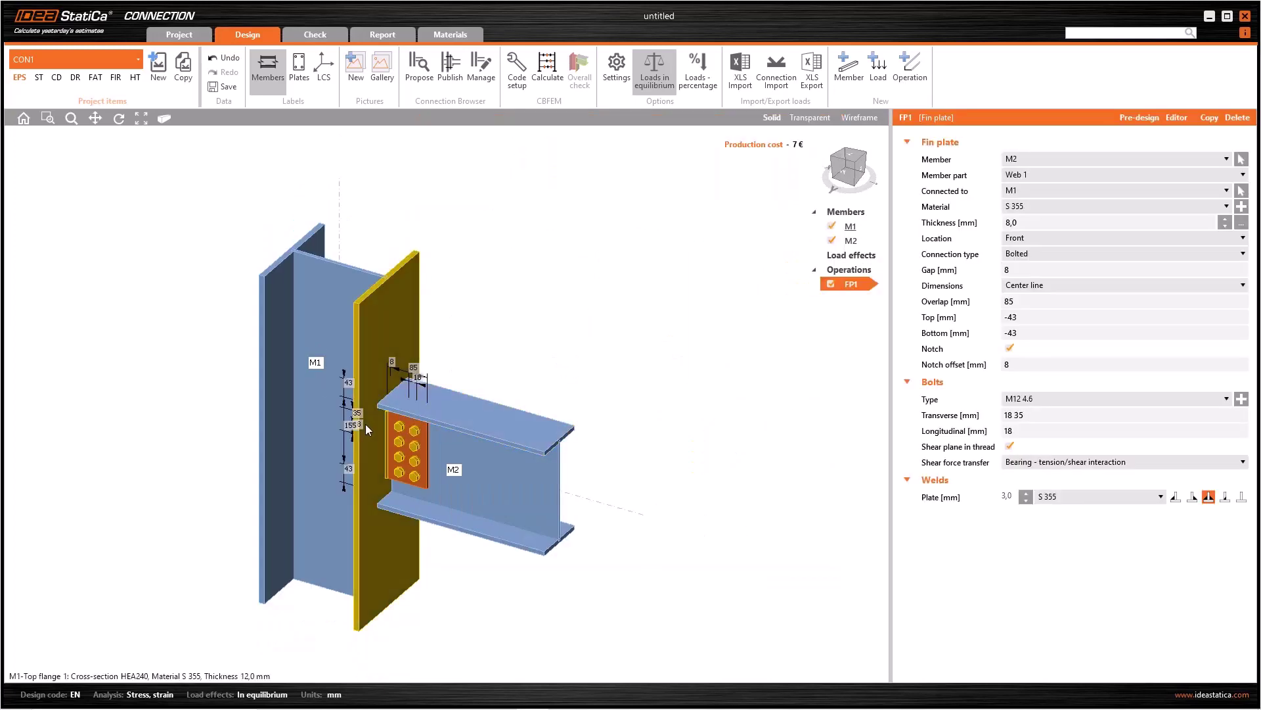
click(846, 182)
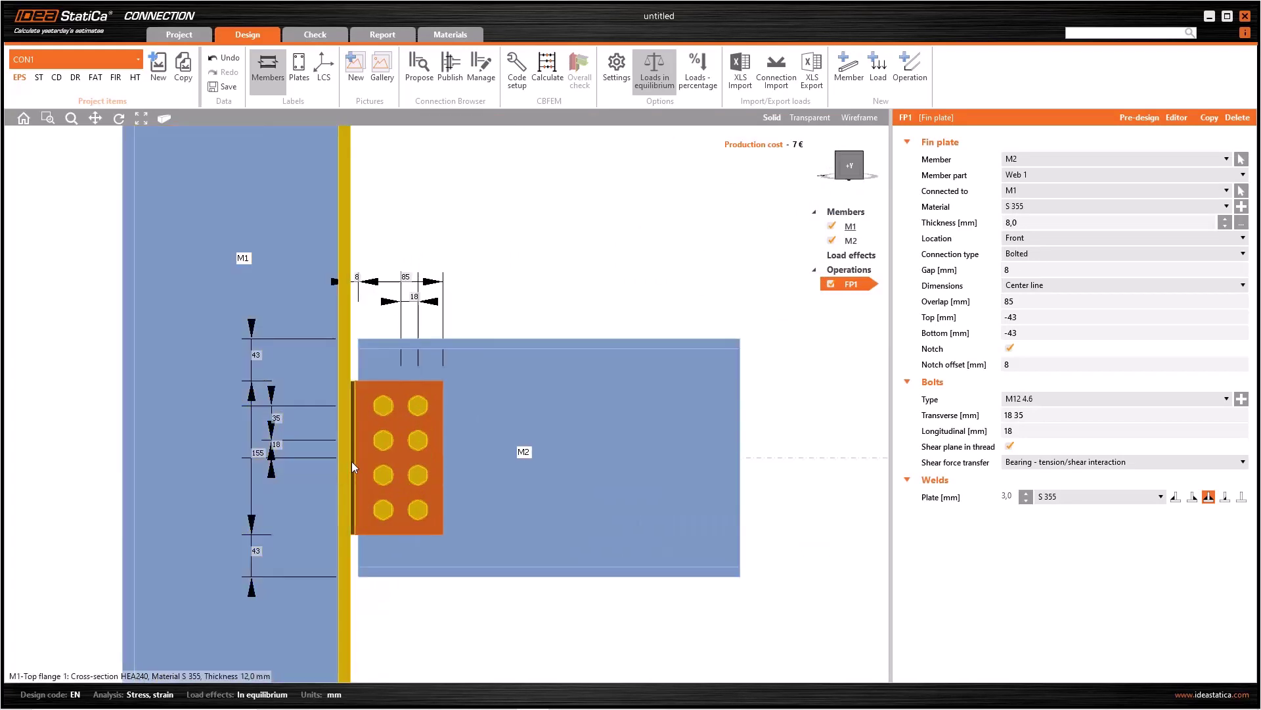
middle_drag(352, 460, 419, 359)
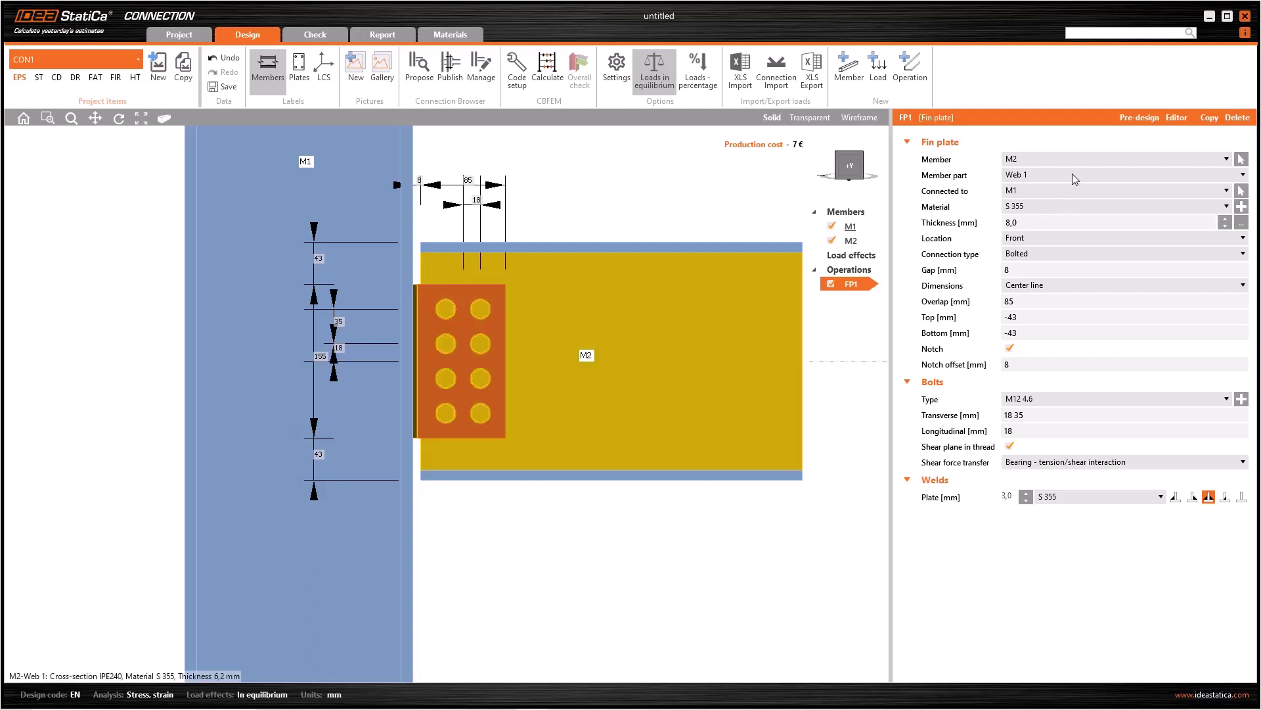
Keep FP1 on M2's web, at the front and bolted, and set Gap to 20 mm.
click(1072, 174)
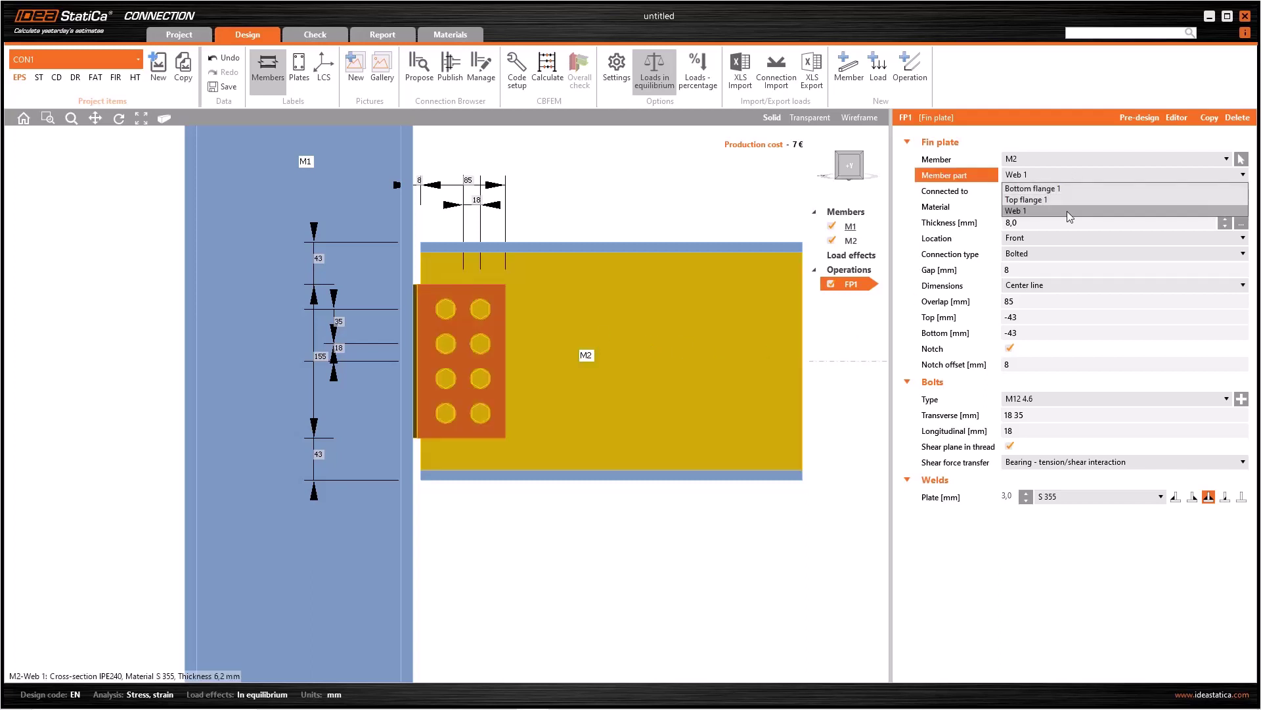
click(904, 187)
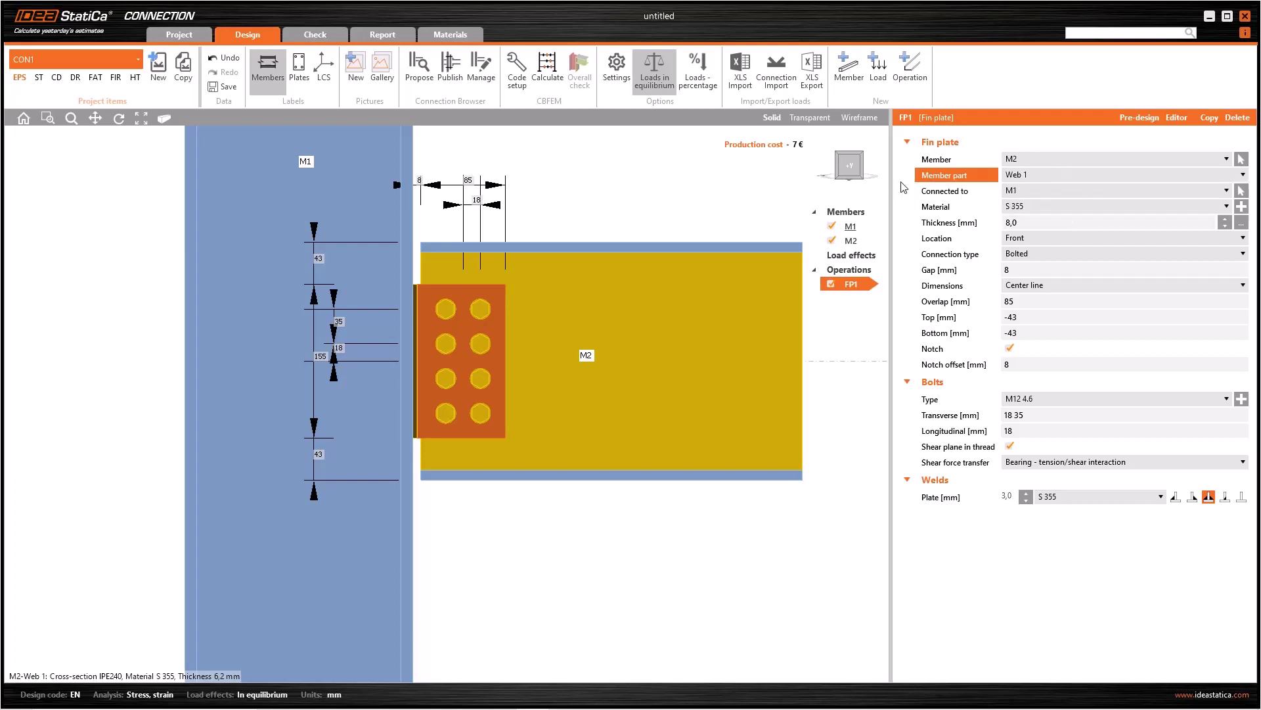
click(1055, 237)
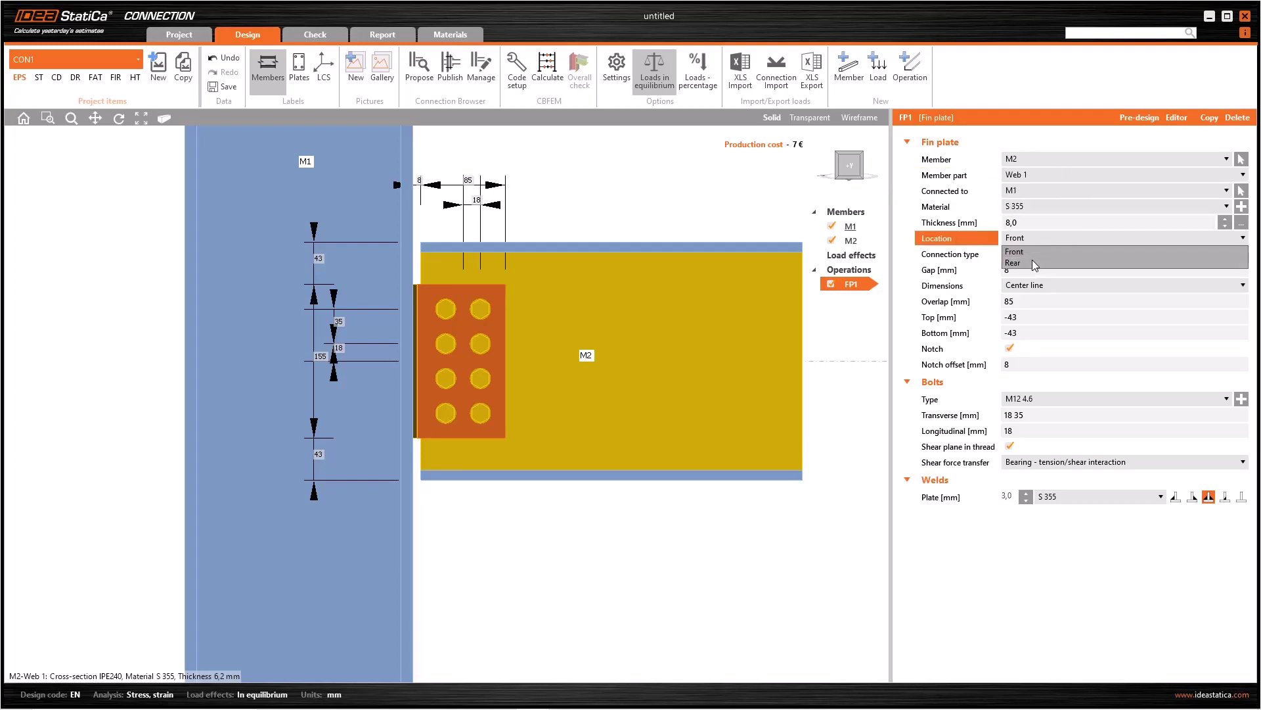
click(1036, 251)
click(1038, 253)
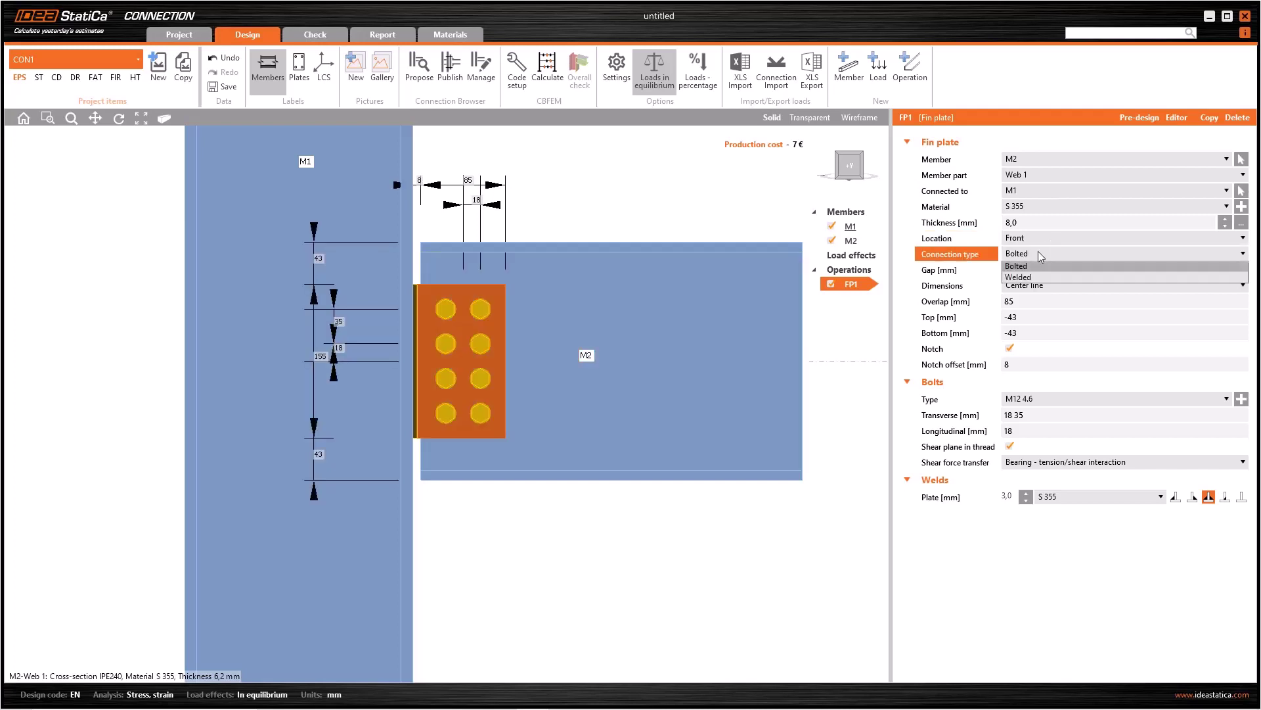
click(1039, 253)
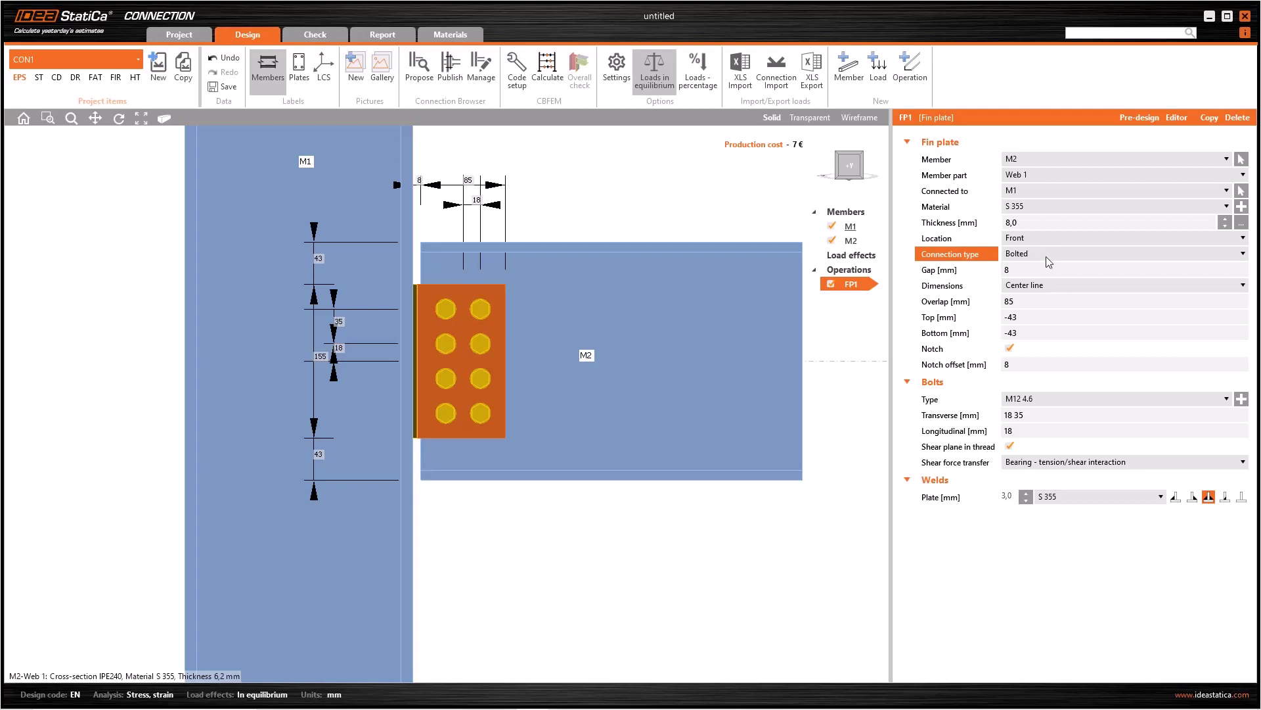
click(1017, 267)
text(20)
key(Tab)
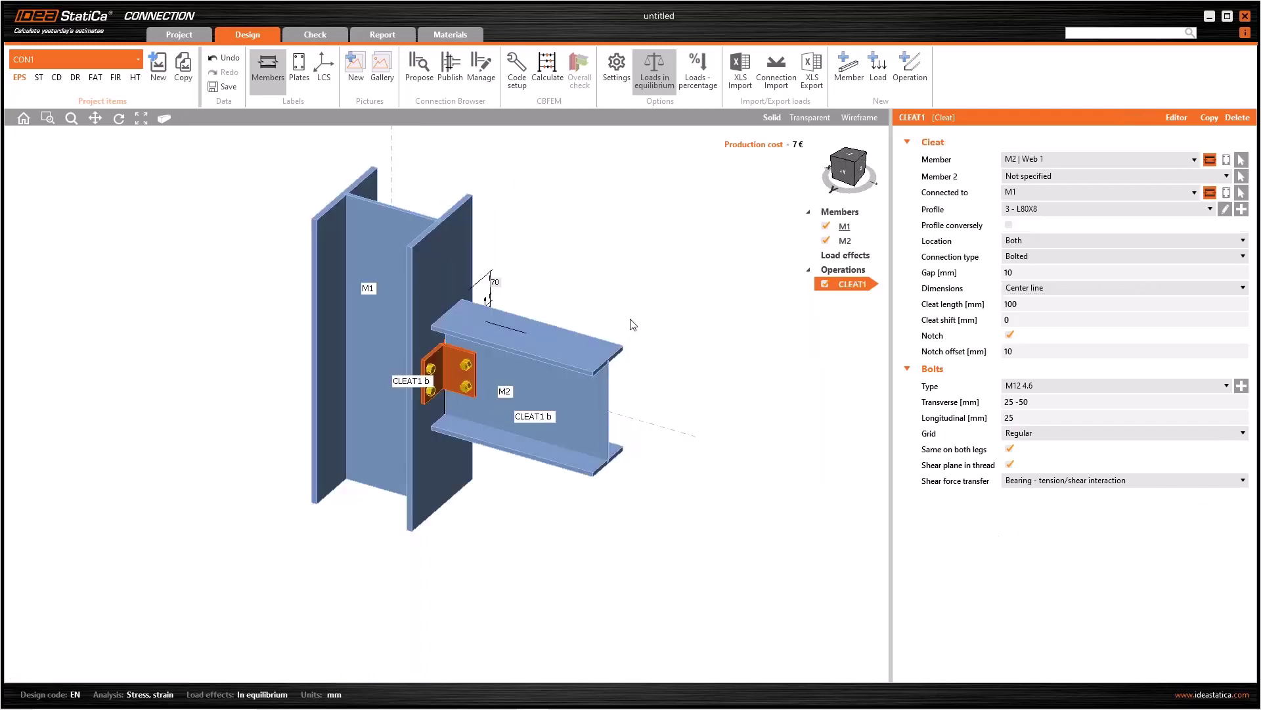
Keep the cleat profile as L80X8.
click(909, 66)
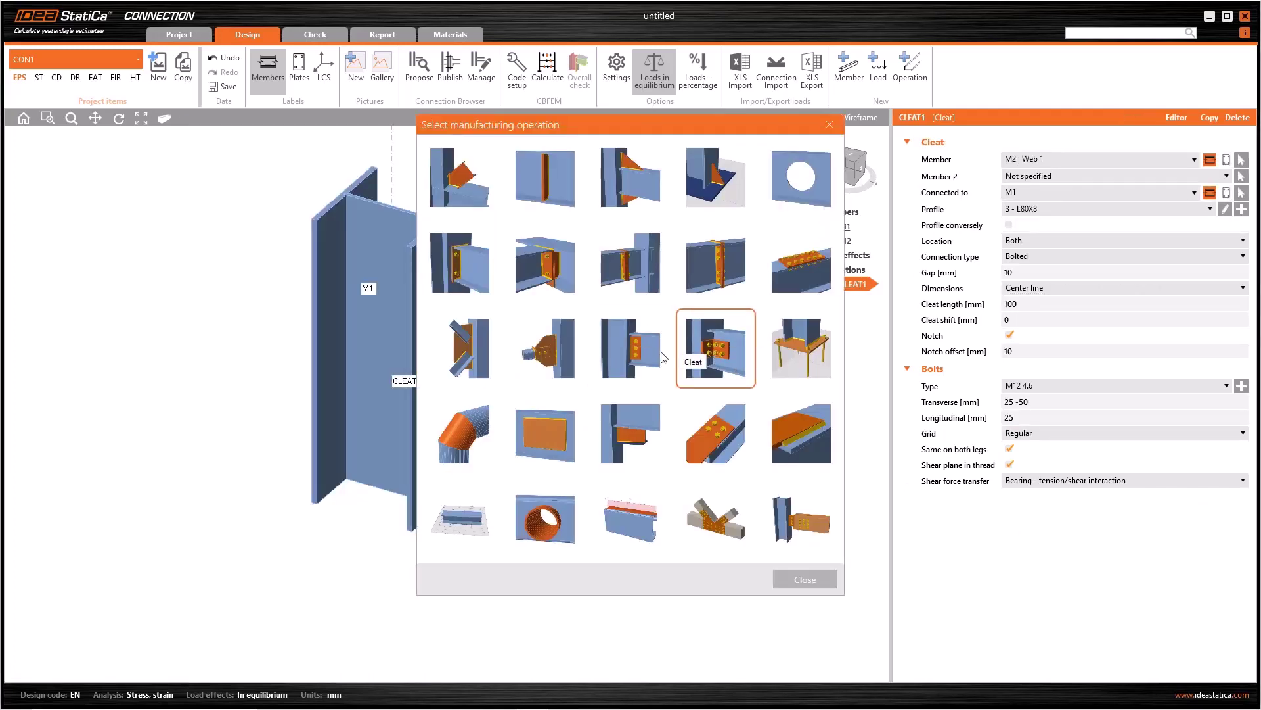
click(812, 578)
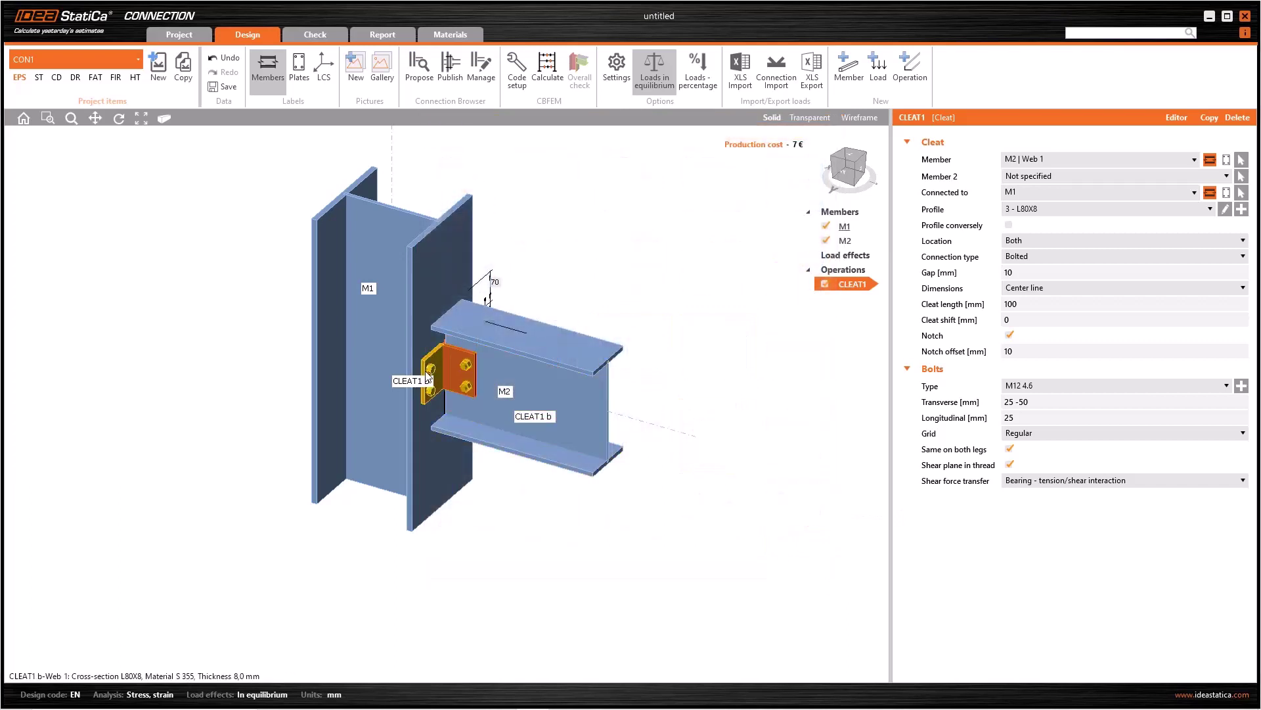
click(1084, 210)
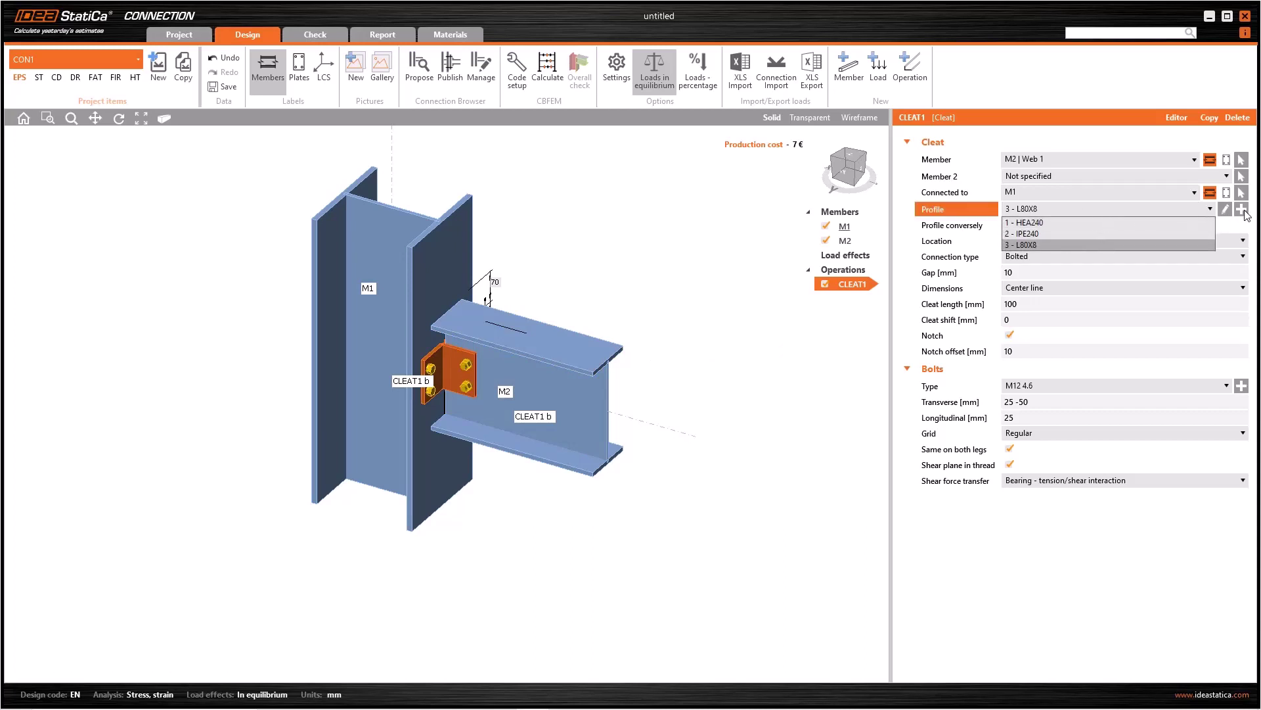
click(925, 261)
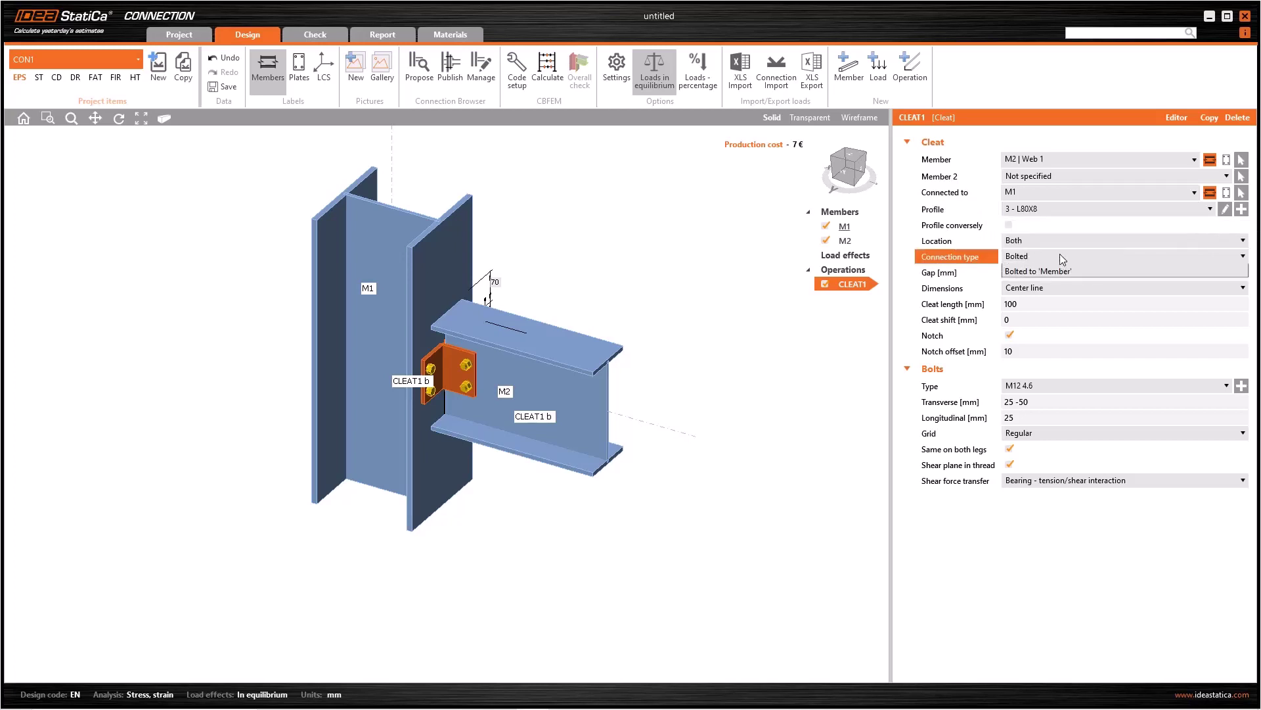
Try column-only and beam-only bolting, return to Bolted, and uncheck Same on both legs.
click(1060, 254)
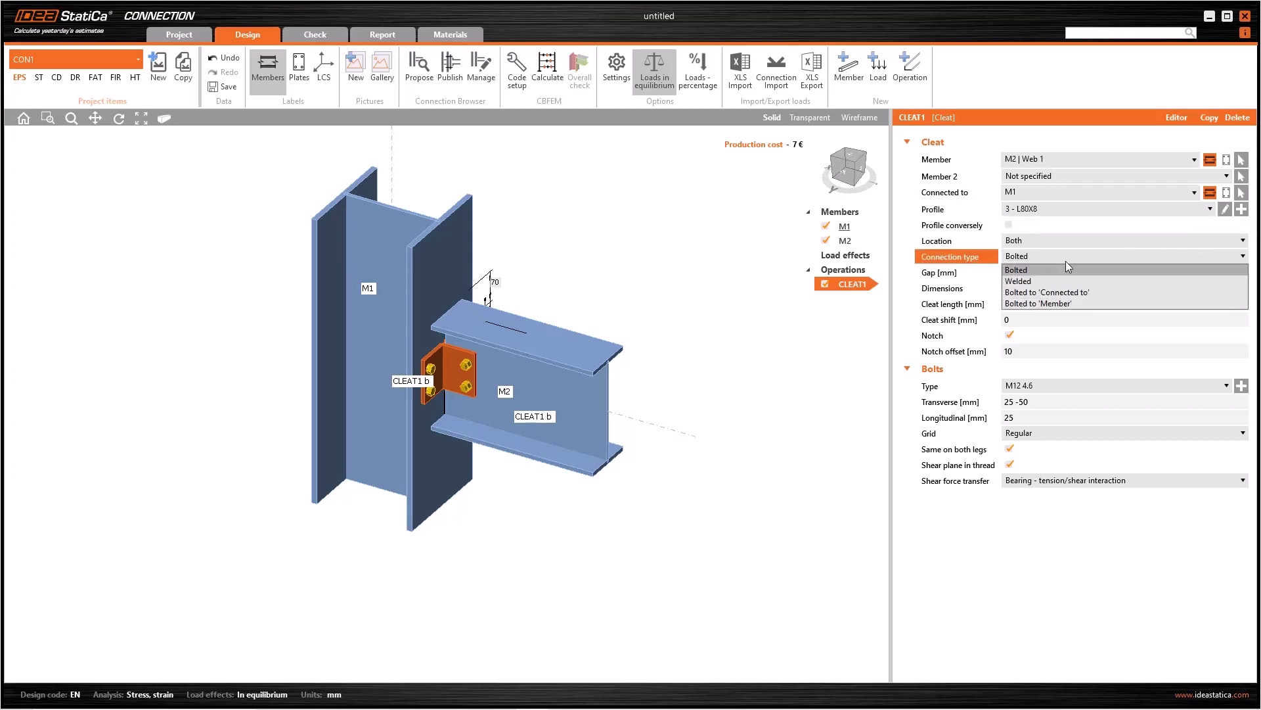
click(1094, 292)
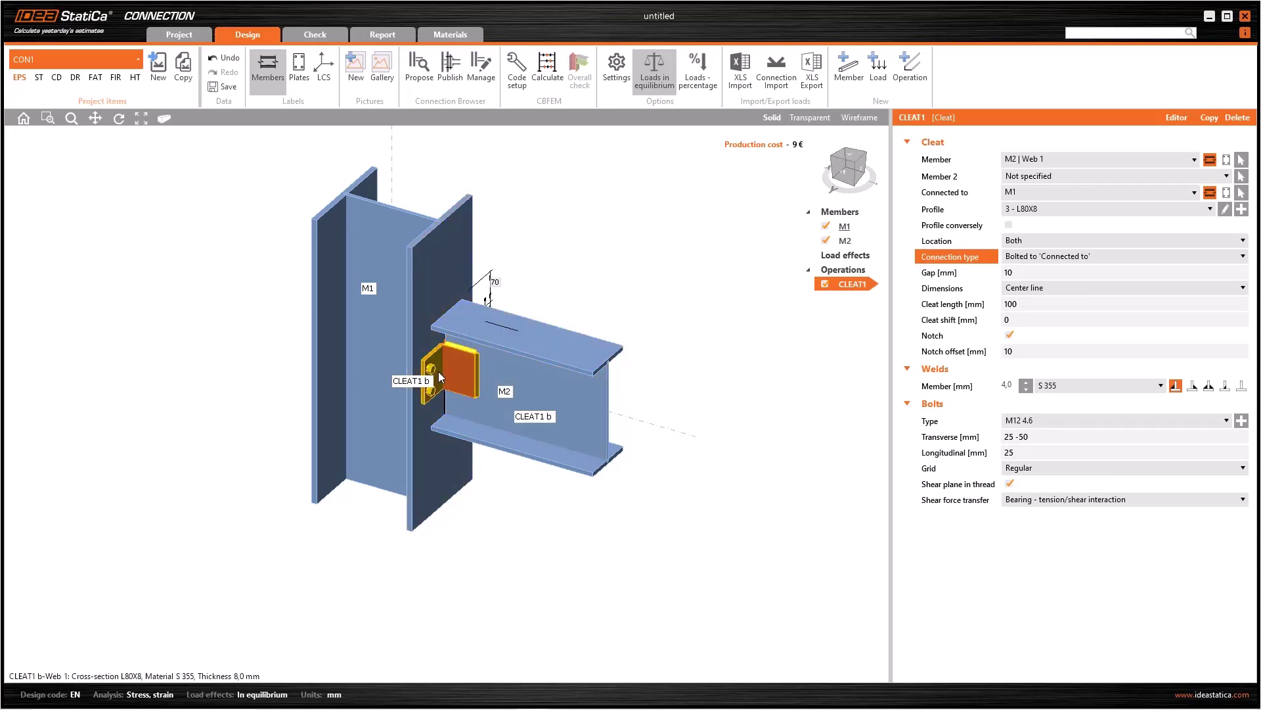
click(1052, 255)
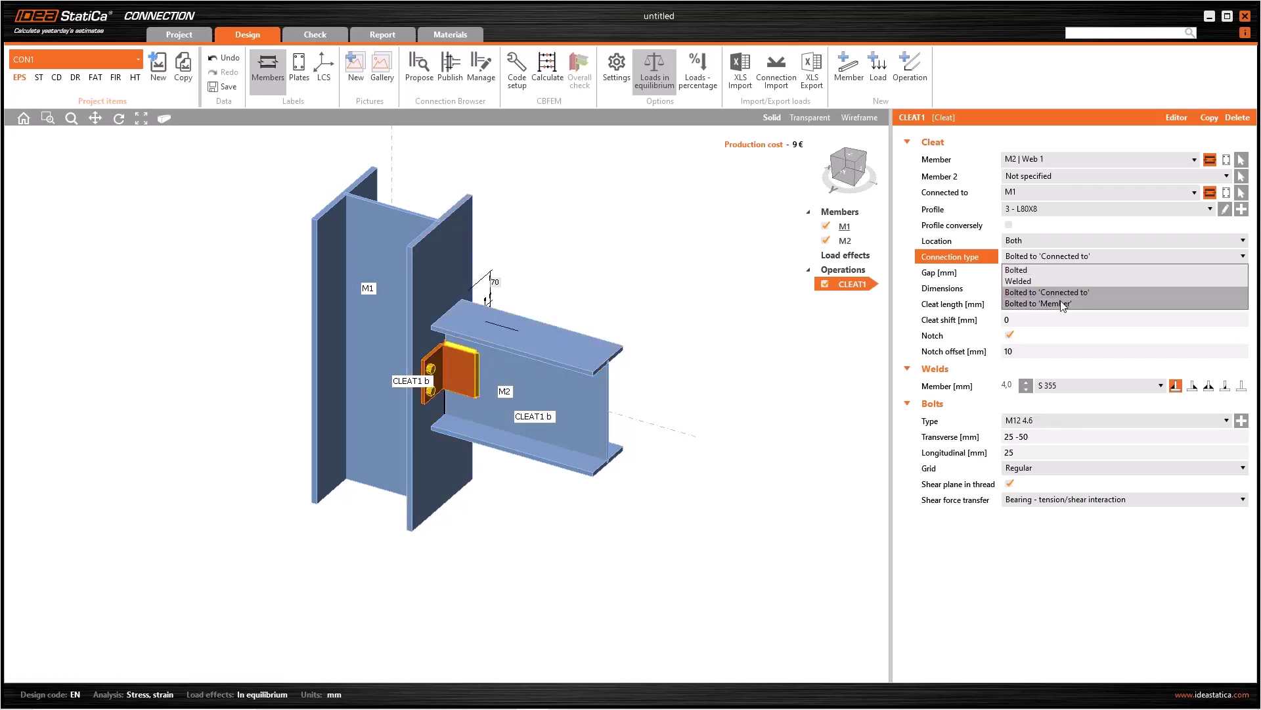
click(1059, 304)
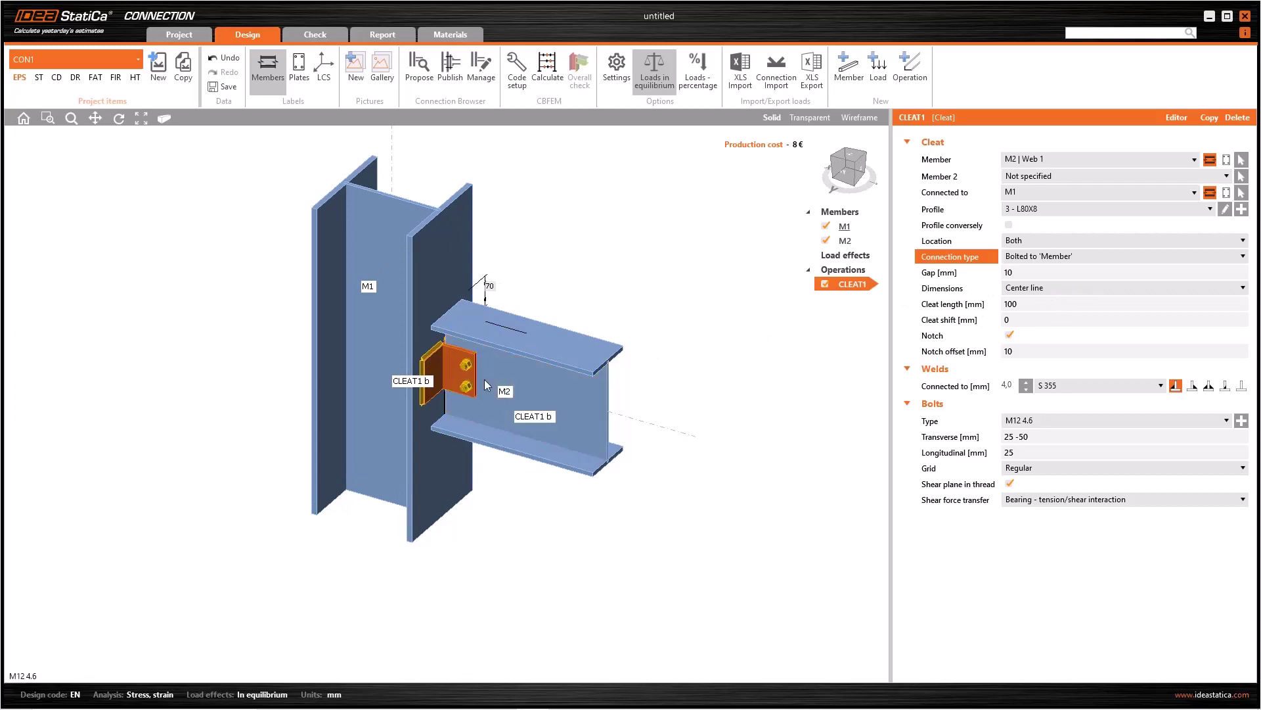
click(1025, 259)
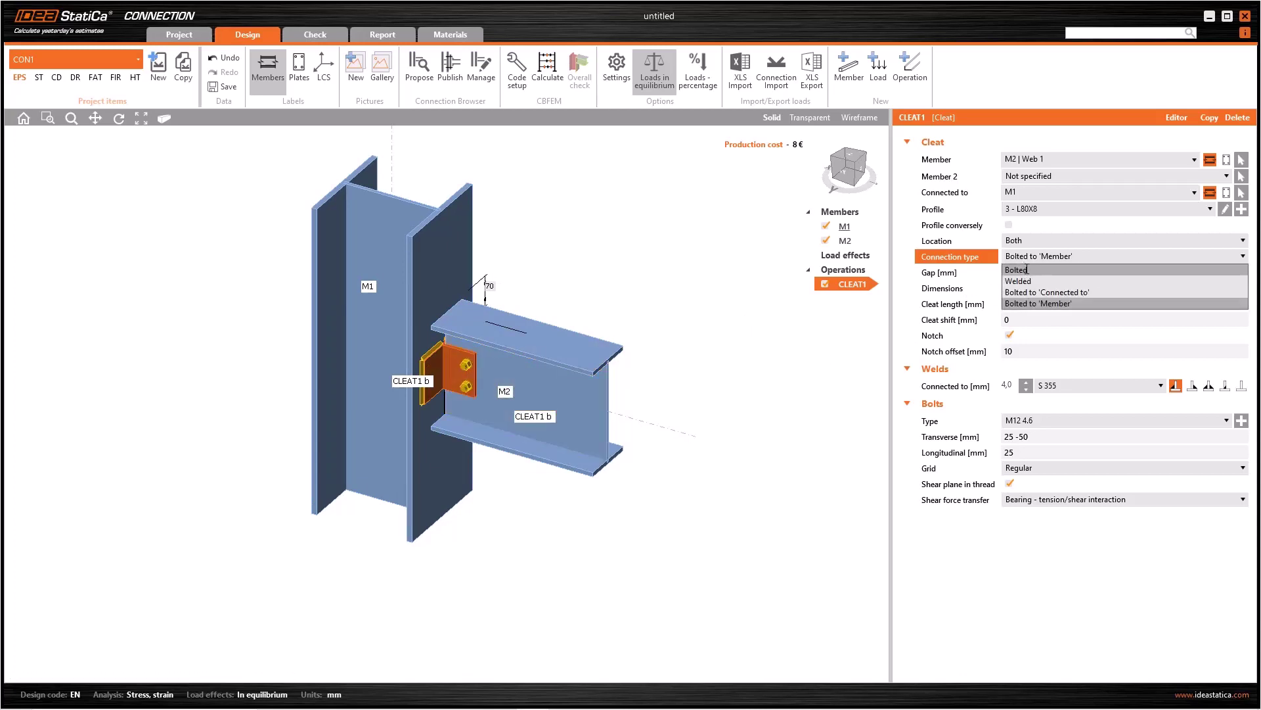
click(1026, 268)
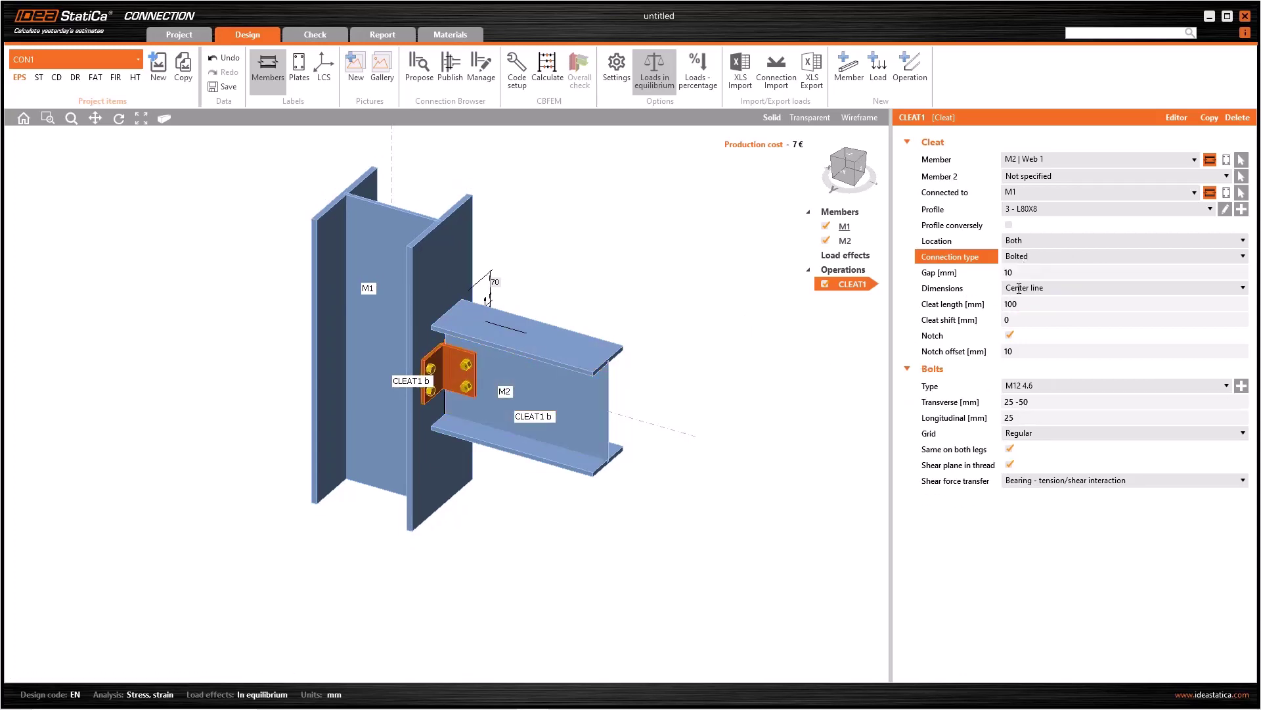
click(1009, 448)
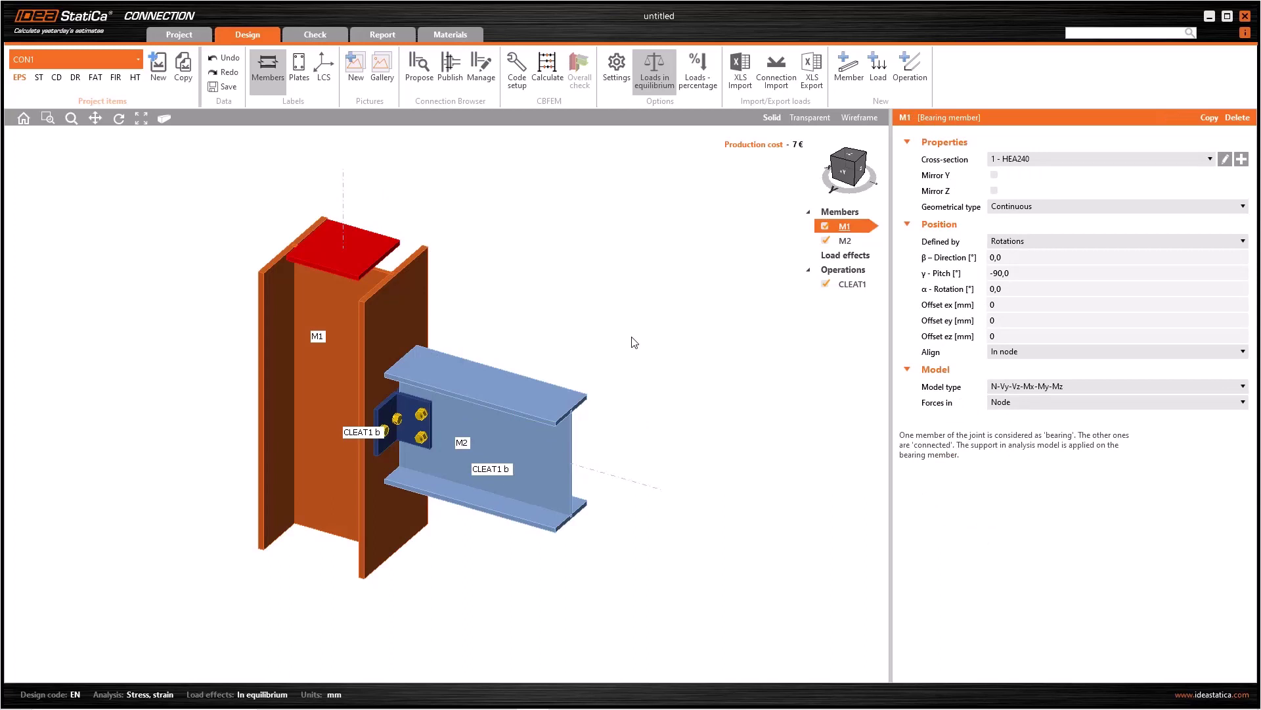
Add base plate BP1 on column M1 and select M1 in the tree.
click(912, 66)
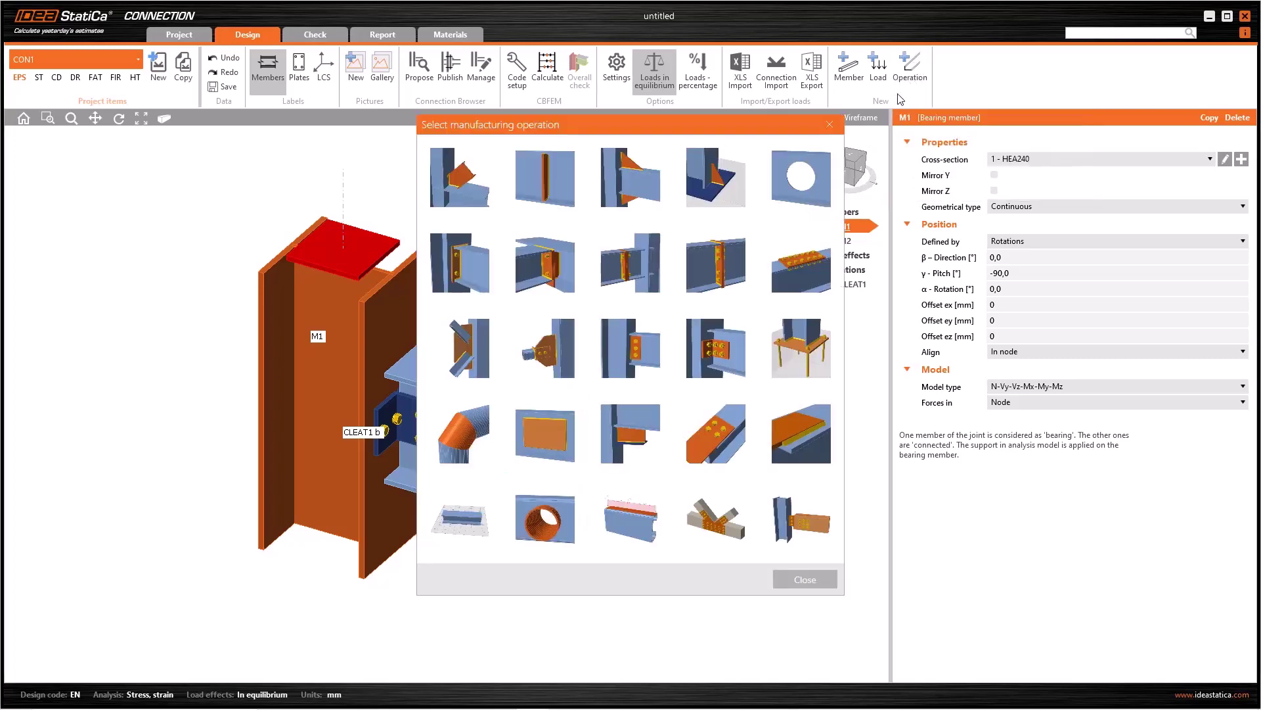
click(801, 350)
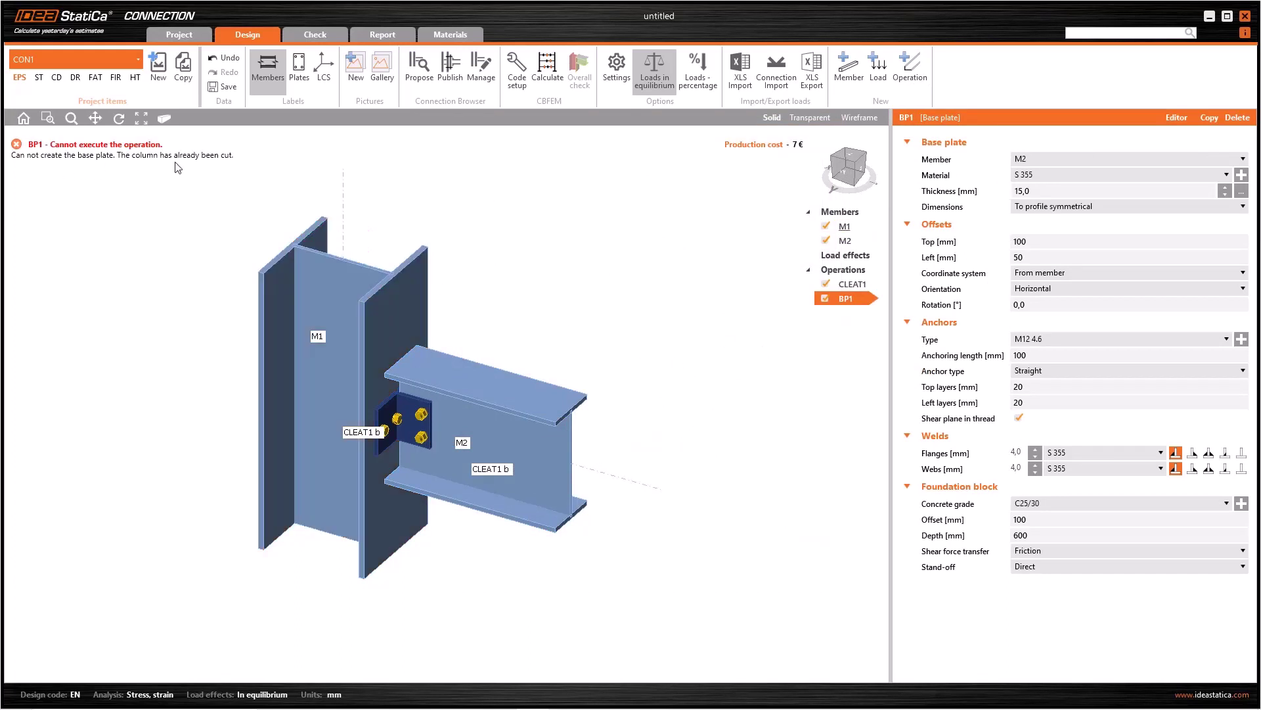
click(1046, 158)
click(1032, 173)
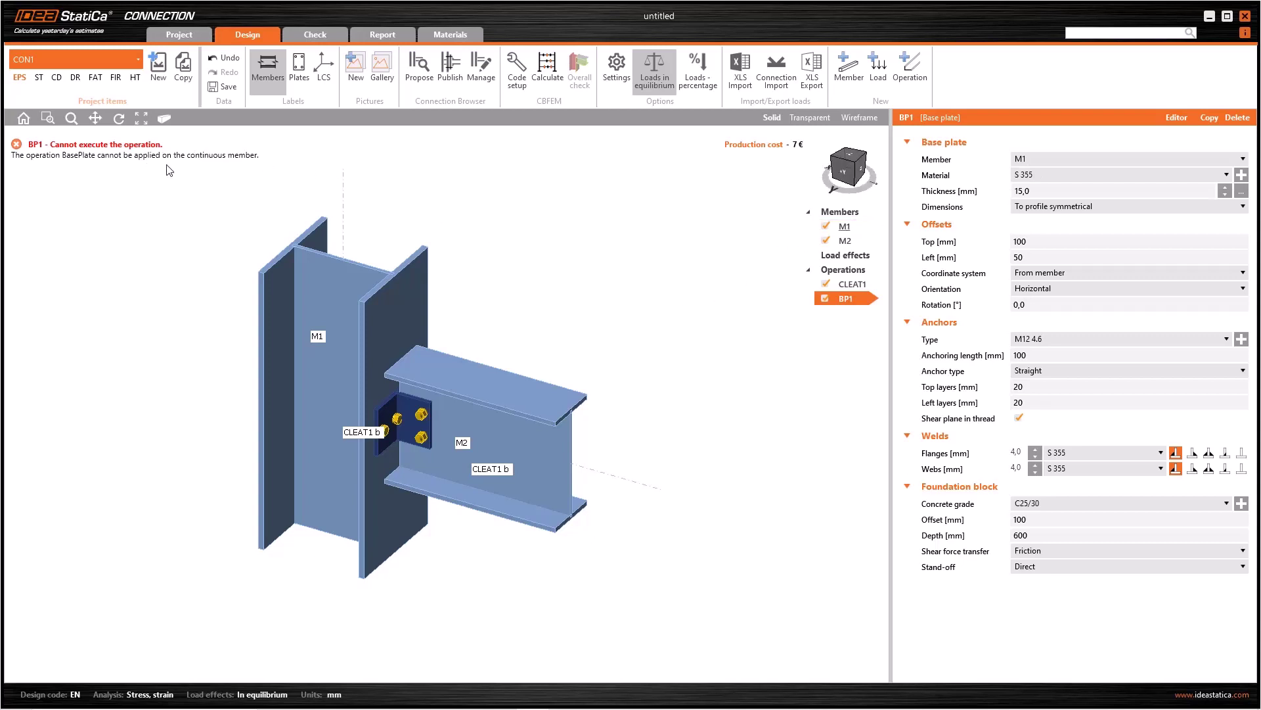
click(844, 226)
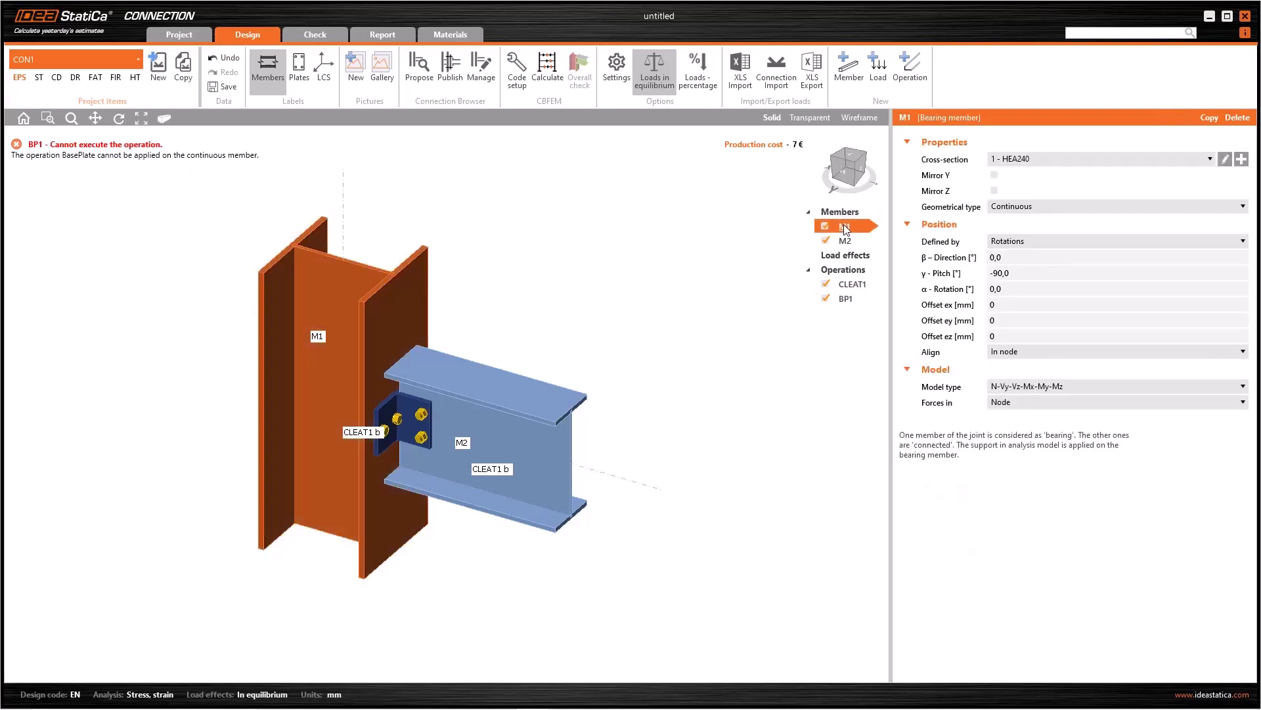
Make column M1 Ended and set its γ pitch to 90.
click(1046, 207)
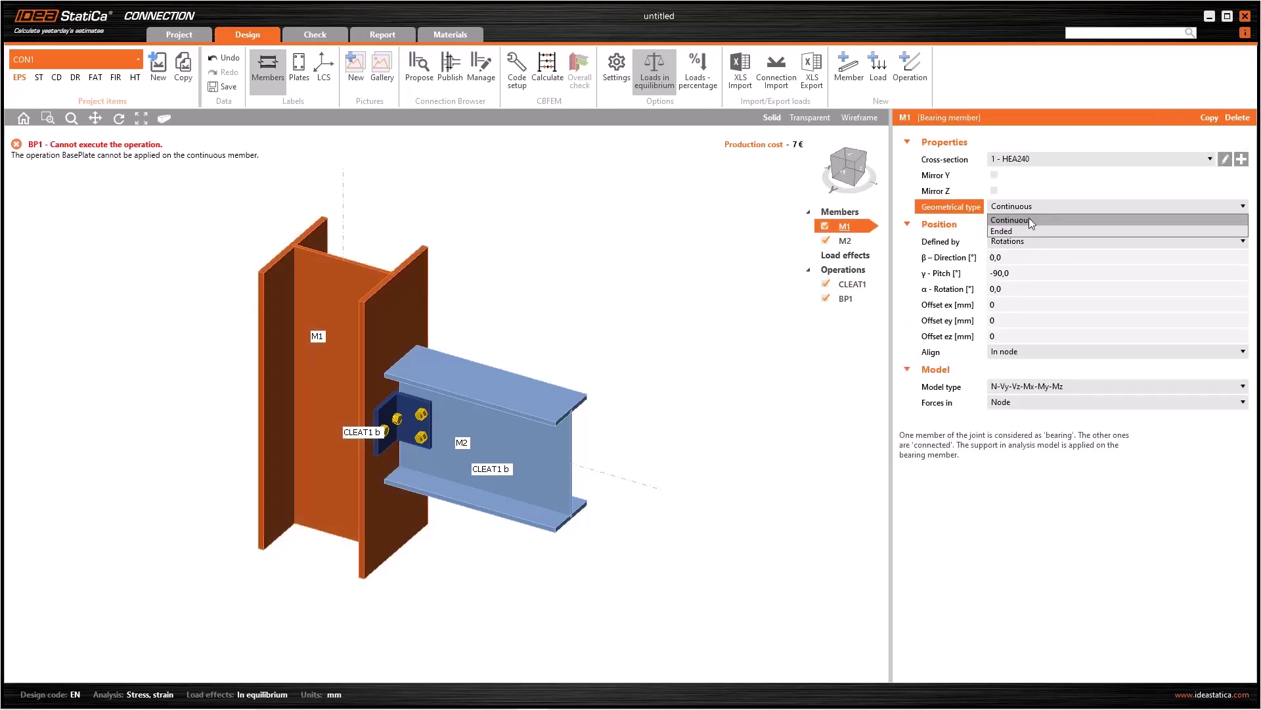
click(1027, 228)
right_drag(602, 344, 479, 357)
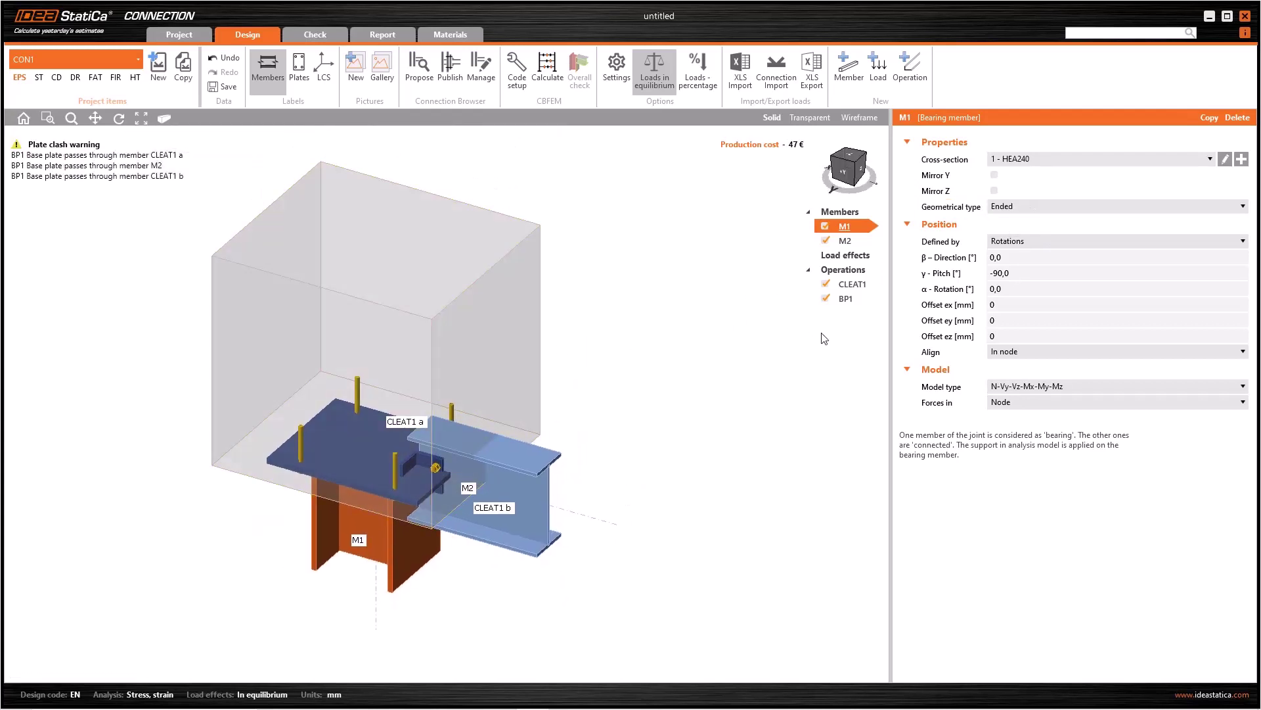
click(1021, 271)
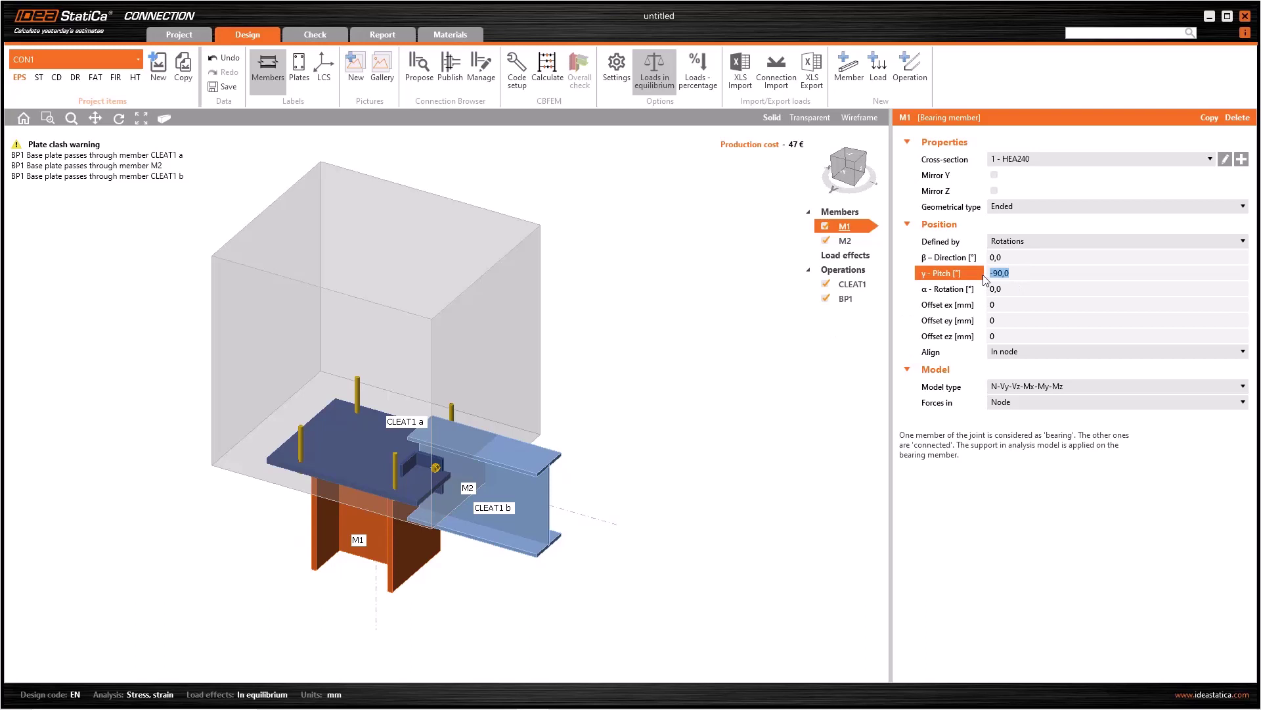
text(90)
key(Return)
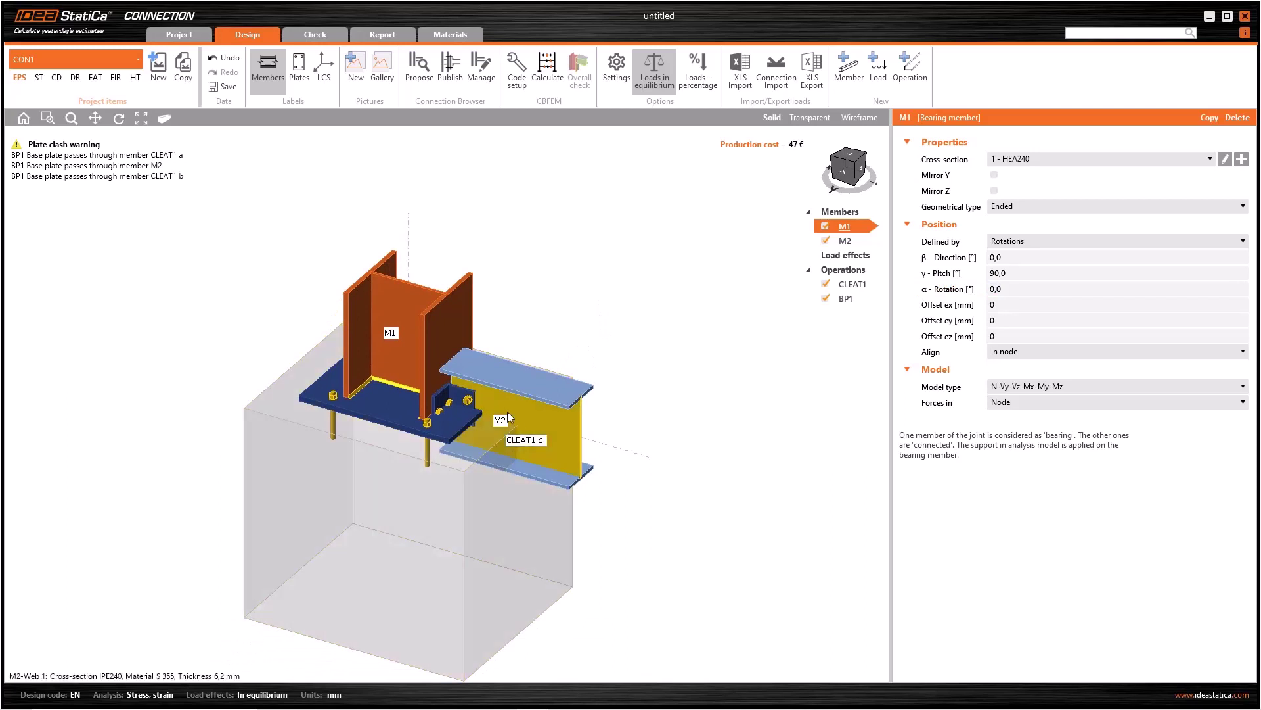
Raise beam M2 by setting its Offset ez to 400.
click(557, 436)
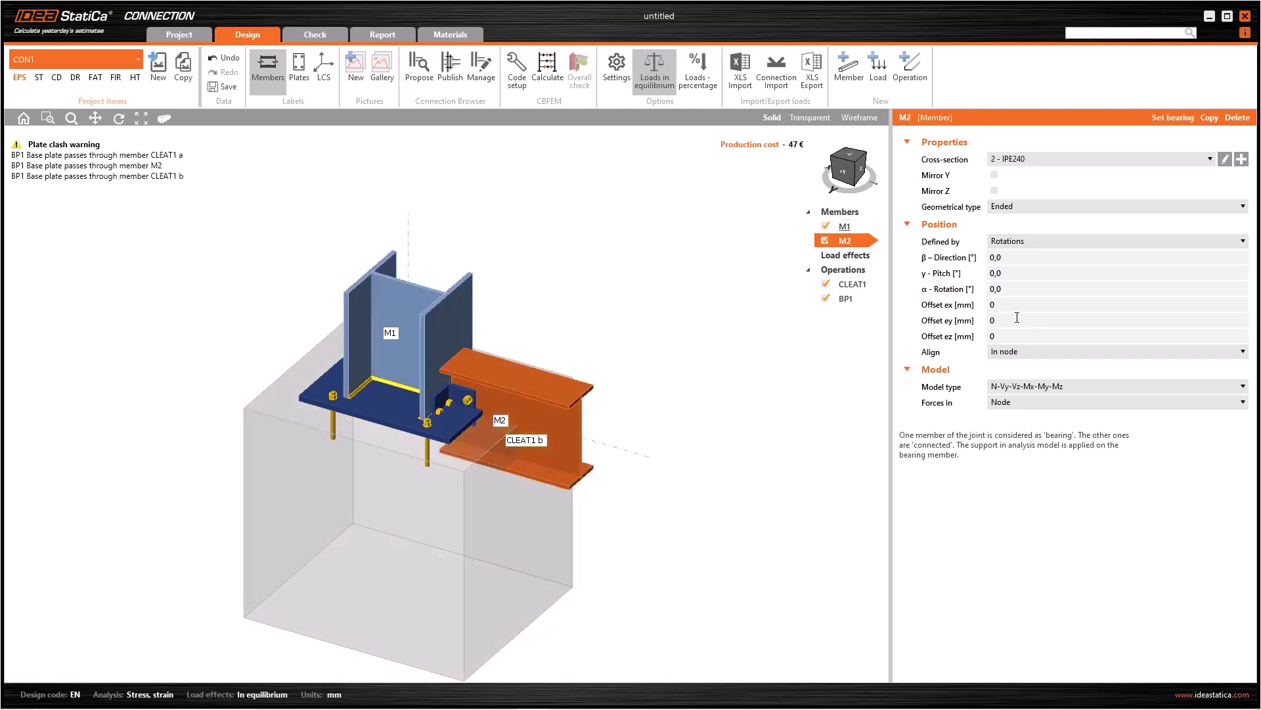
click(1008, 337)
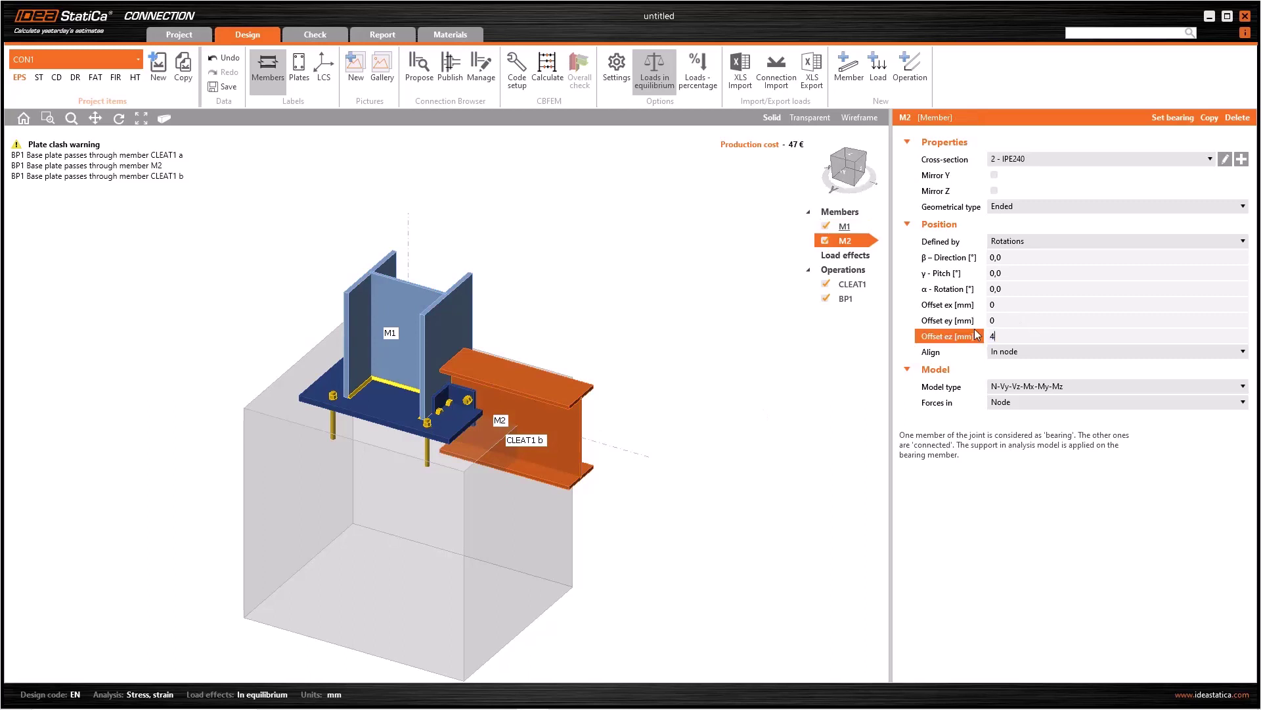
text(400)
key(Return)
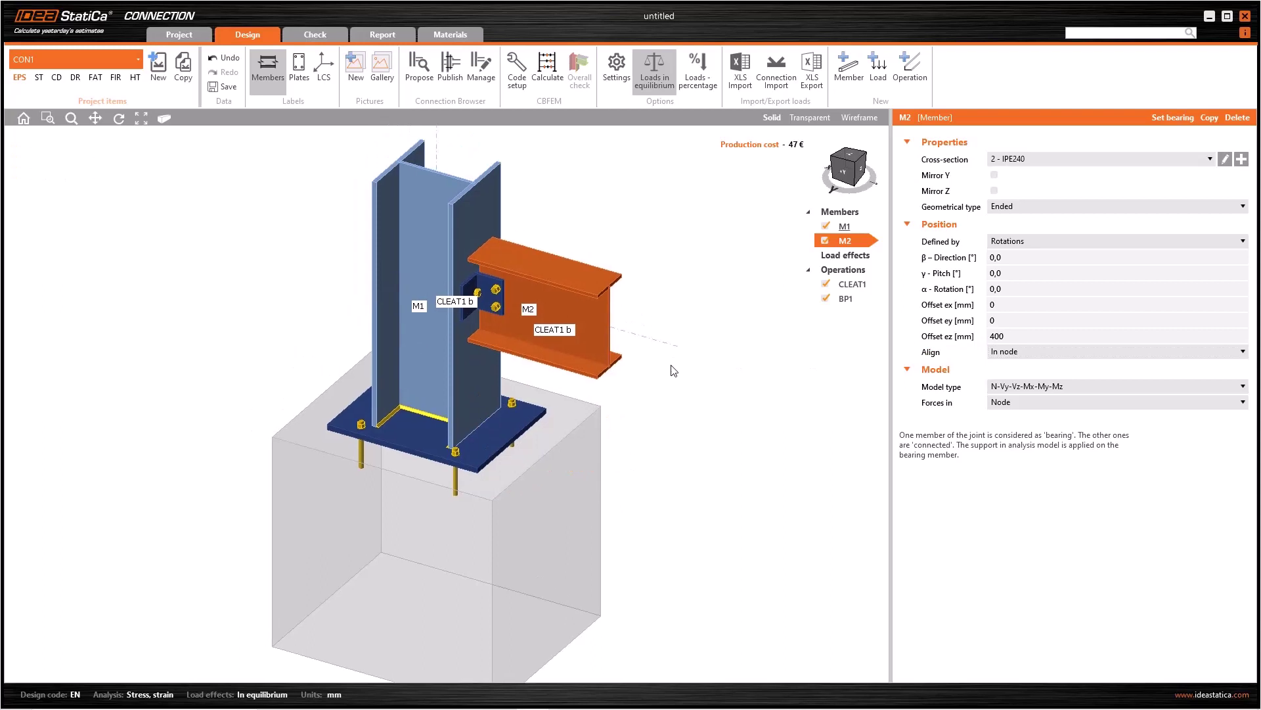
Select BP1 under Operations to show the base plate's properties and dimensions.
click(846, 298)
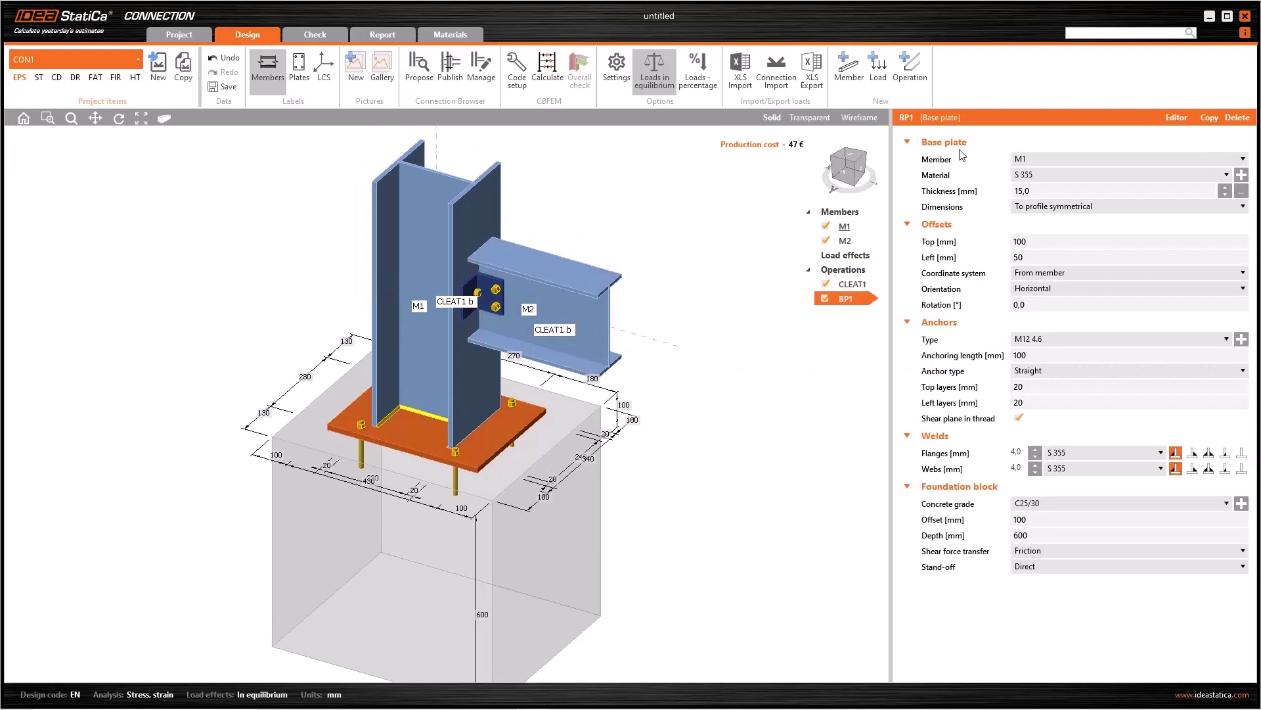